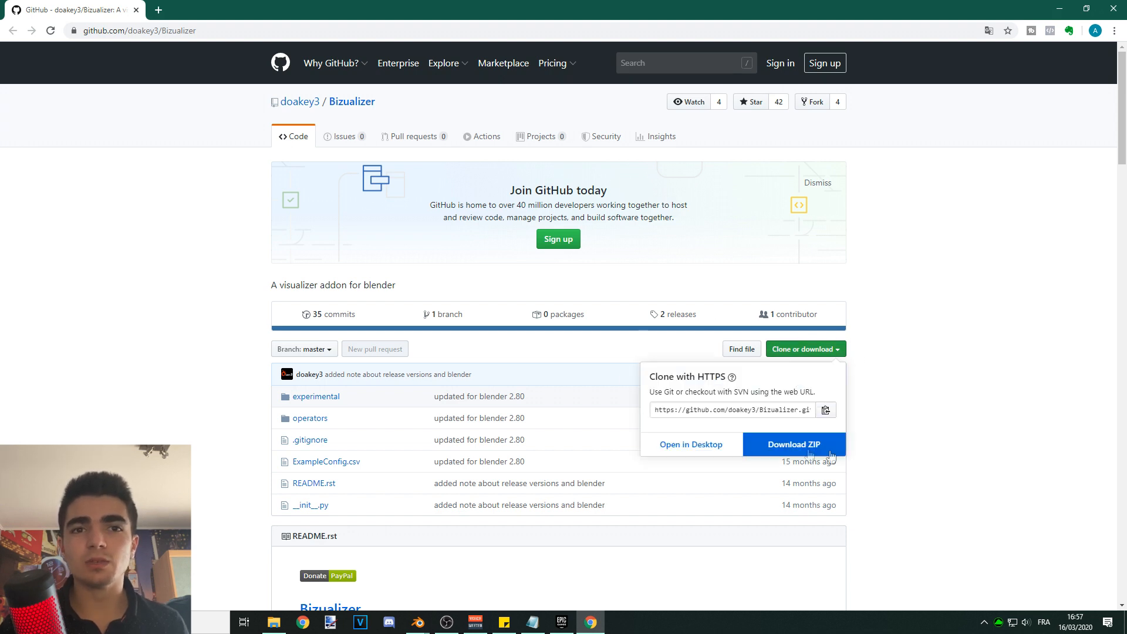
Step: Download the Bizualizer repository as a ZIP file and switch to the open Audio Visualiser project in Blender
{"action": "left_click", "coordinate": [810, 452]}
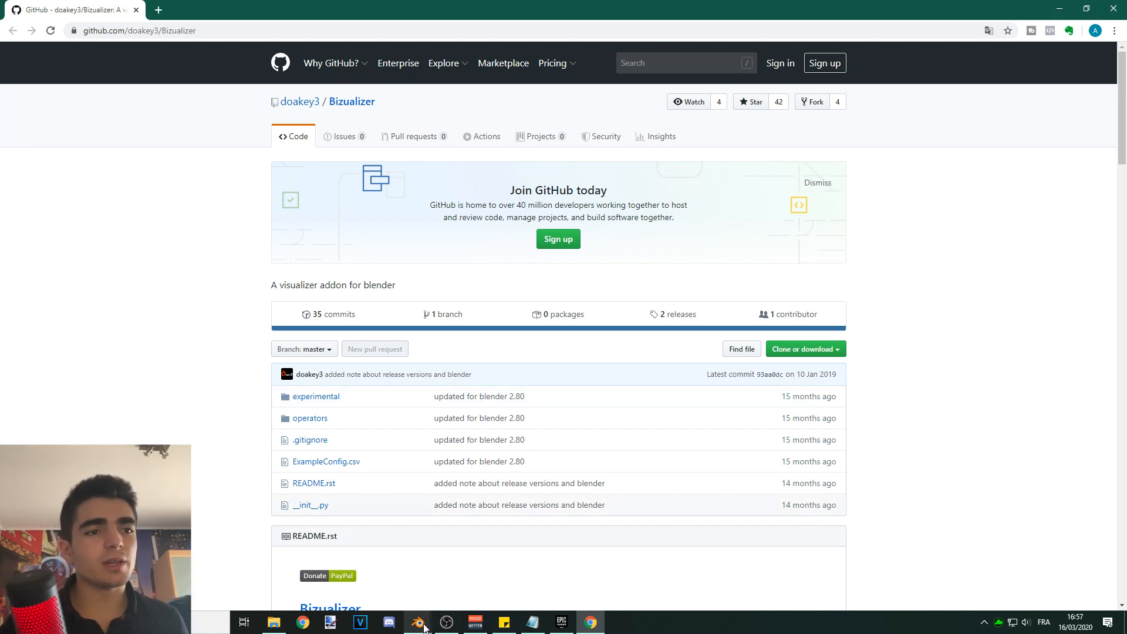
{"action": "left_click", "coordinate": [418, 622]}
{"action": "left_click", "coordinate": [369, 568]}
Step: Search the add-on preferences for "biz" to check the Bizualizer add-on, and close the preferences
{"action": "left_click", "coordinate": [45, 21]}
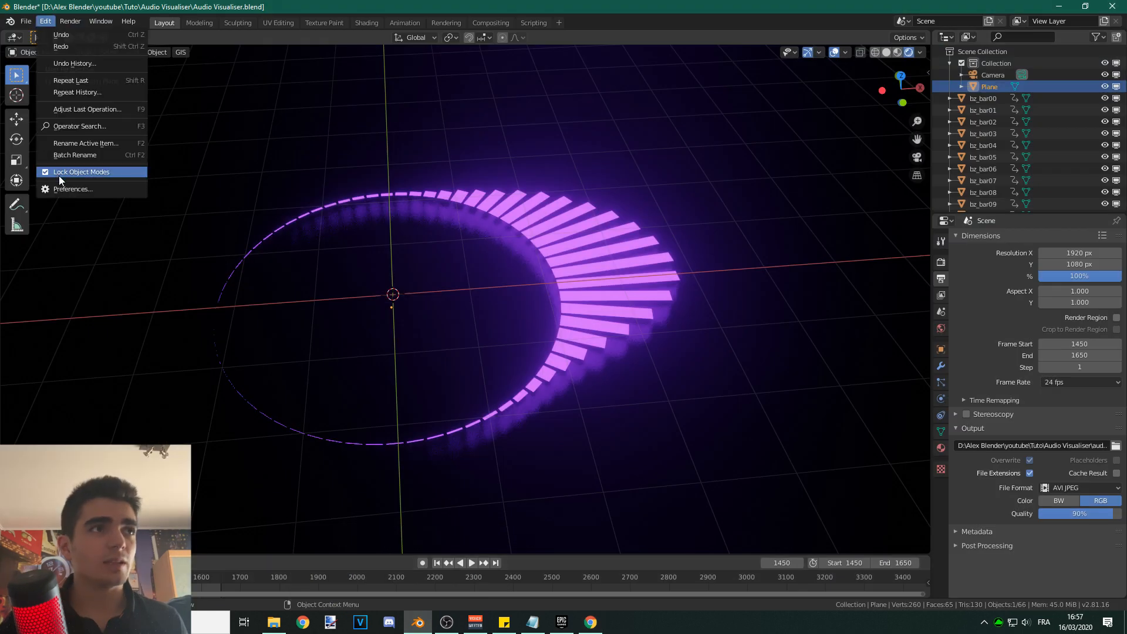
{"action": "left_click", "coordinate": [62, 189]}
{"action": "left_click", "coordinate": [30, 164]}
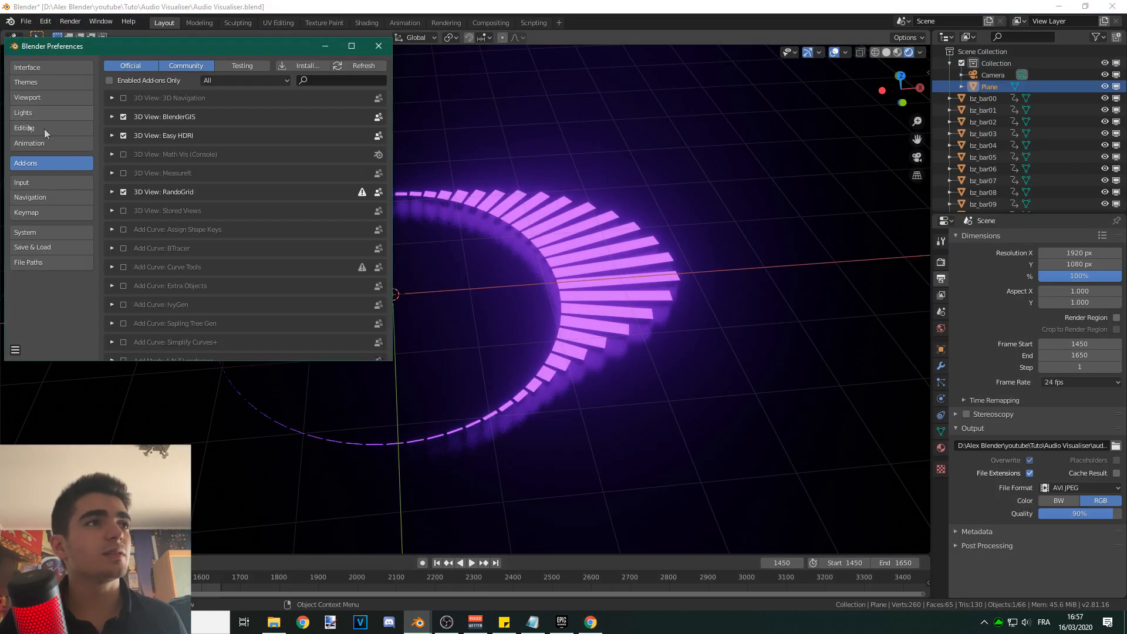
{"action": "left_click", "coordinate": [115, 36]}
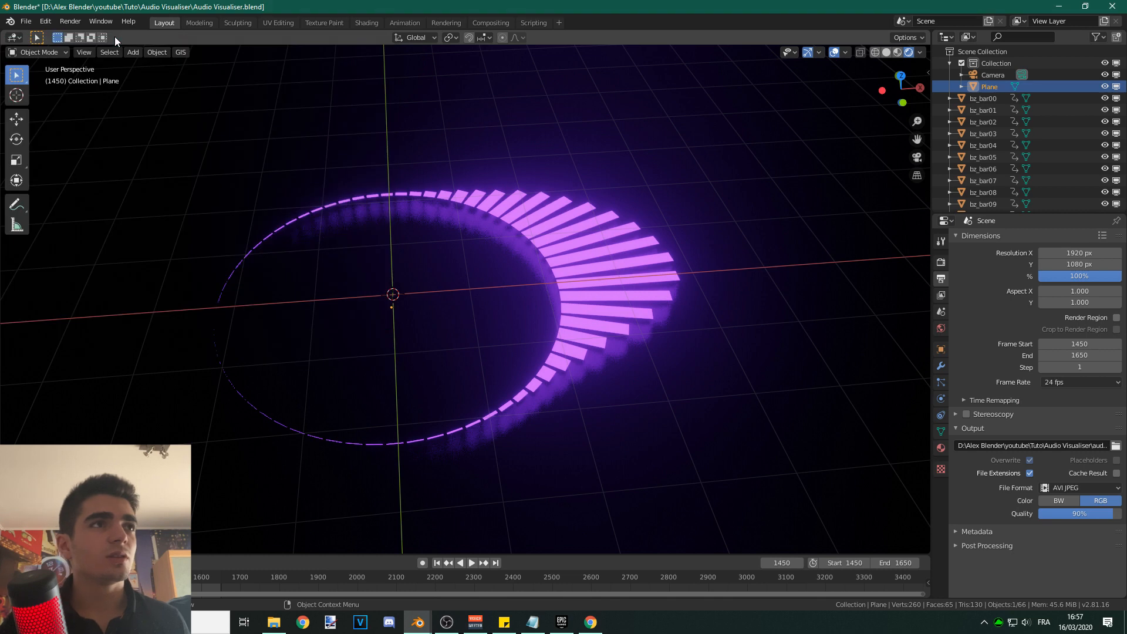
{"action": "left_click", "coordinate": [45, 21]}
{"action": "left_click", "coordinate": [51, 189]}
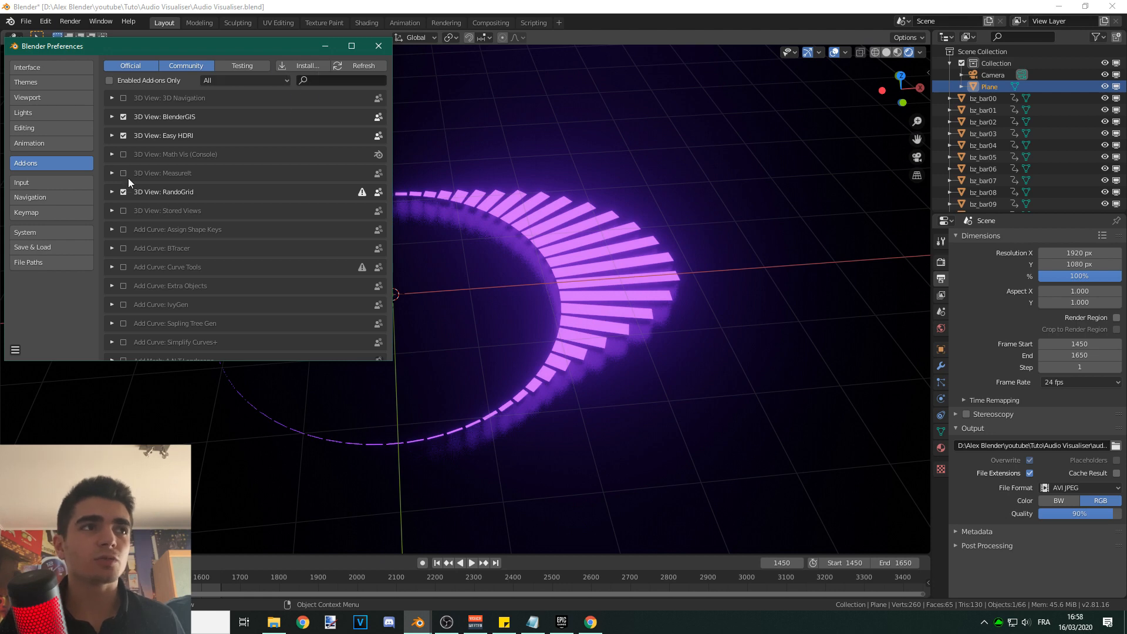
{"action": "left_click", "coordinate": [323, 81]}
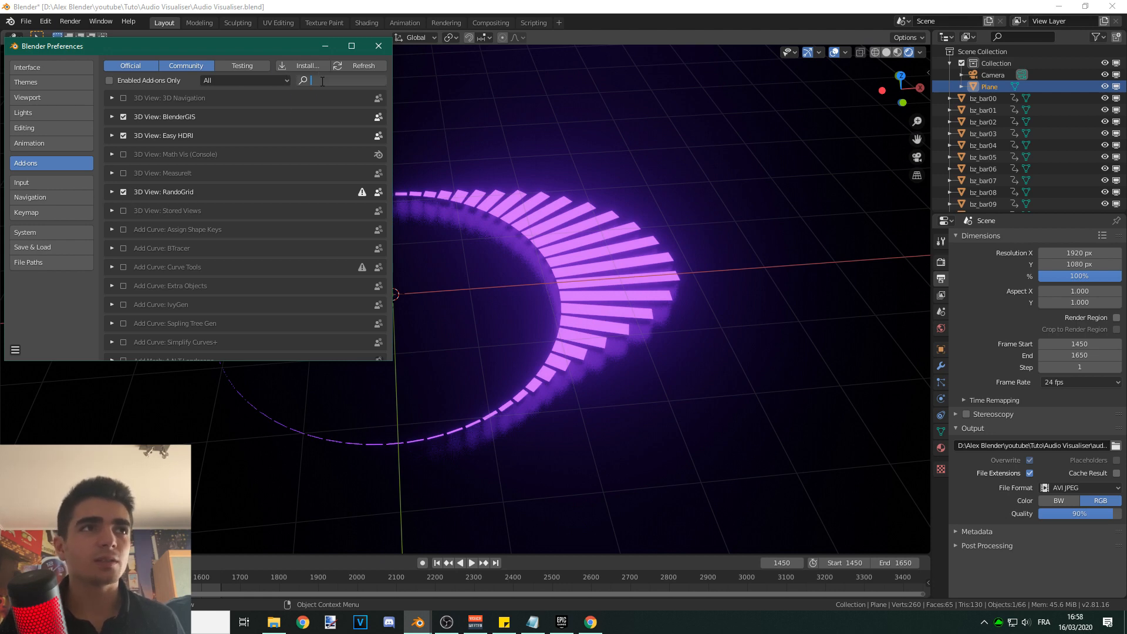
{"action": "type", "text": "biz"}
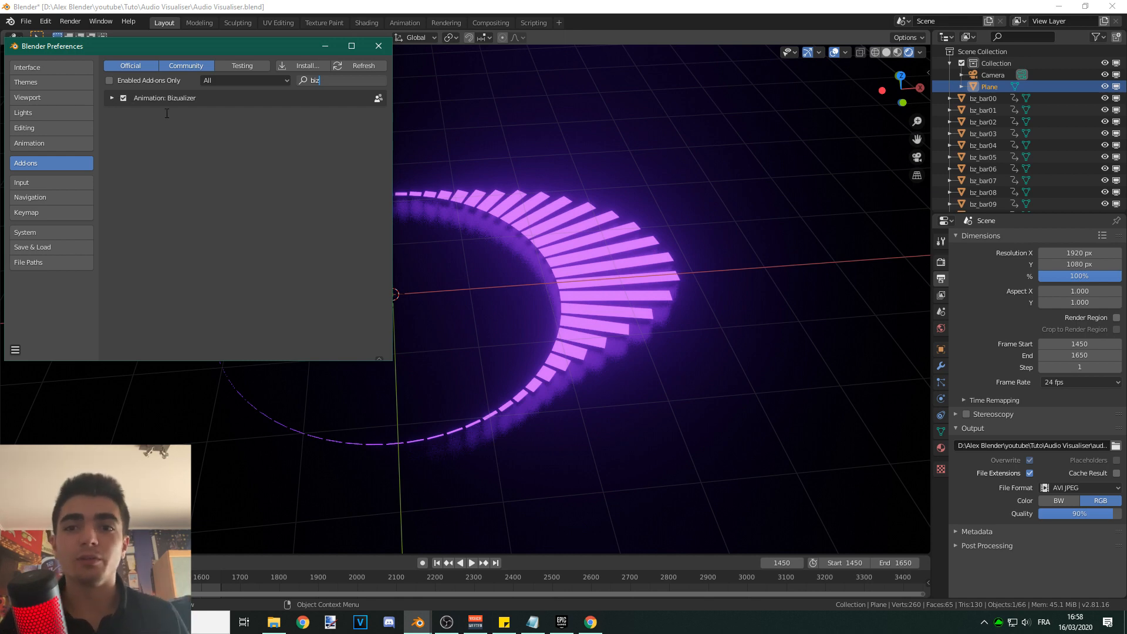
{"action": "left_click", "coordinate": [379, 46]}
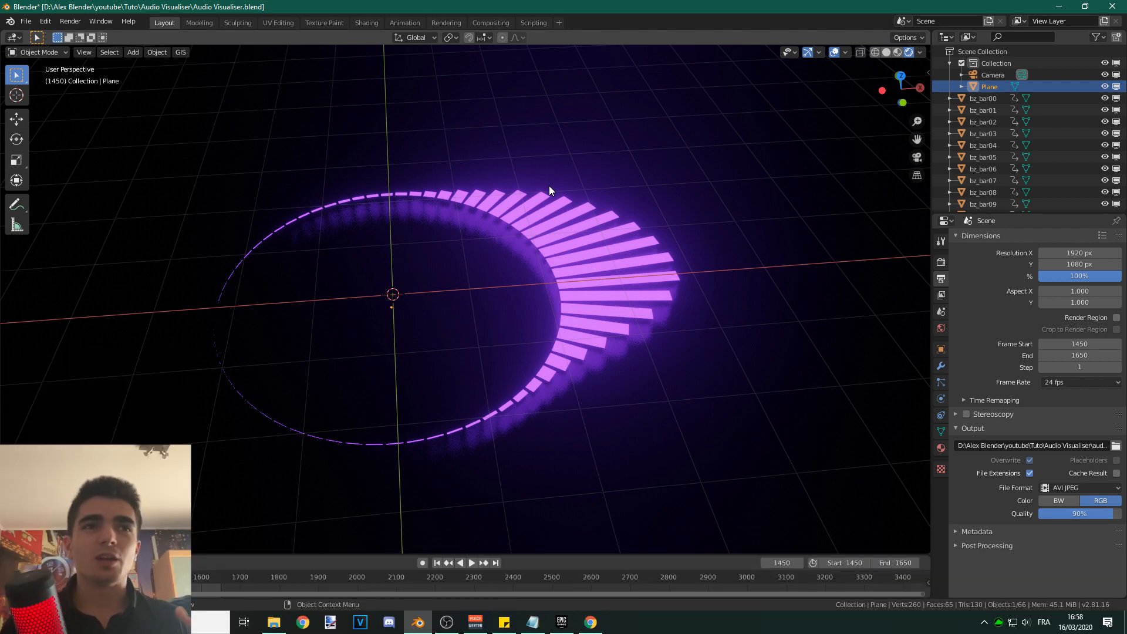
Step: Start a new file from the General template in place of the current project
{"action": "left_click", "coordinate": [26, 22]}
{"action": "mouse_move", "coordinate": [41, 35]}
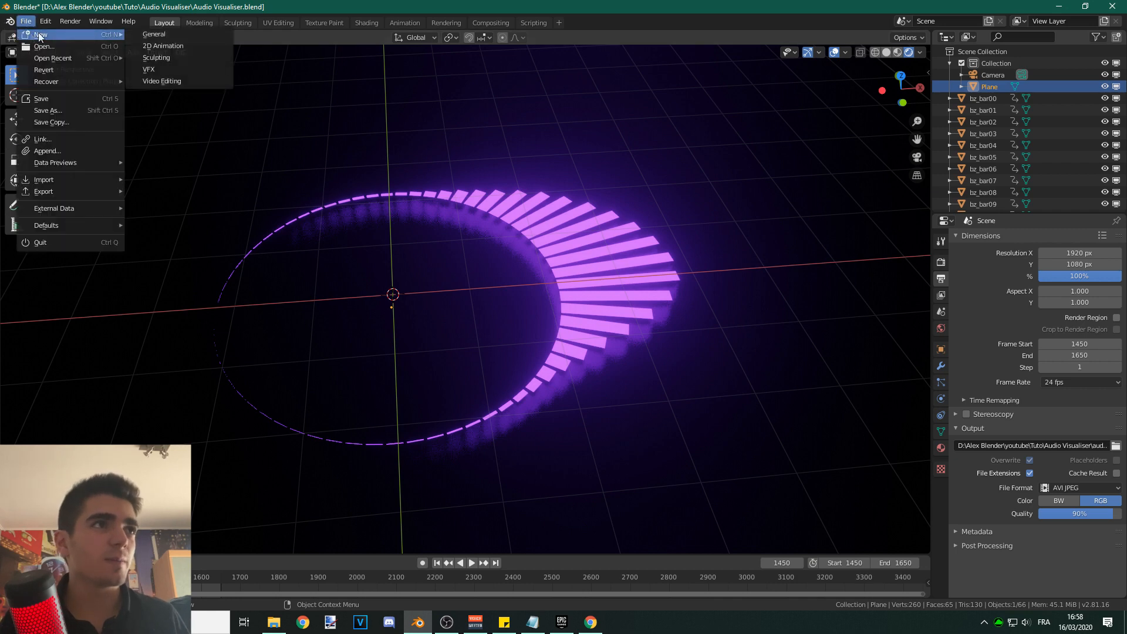
{"action": "left_click", "coordinate": [174, 38]}
{"action": "left_click", "coordinate": [592, 327]}
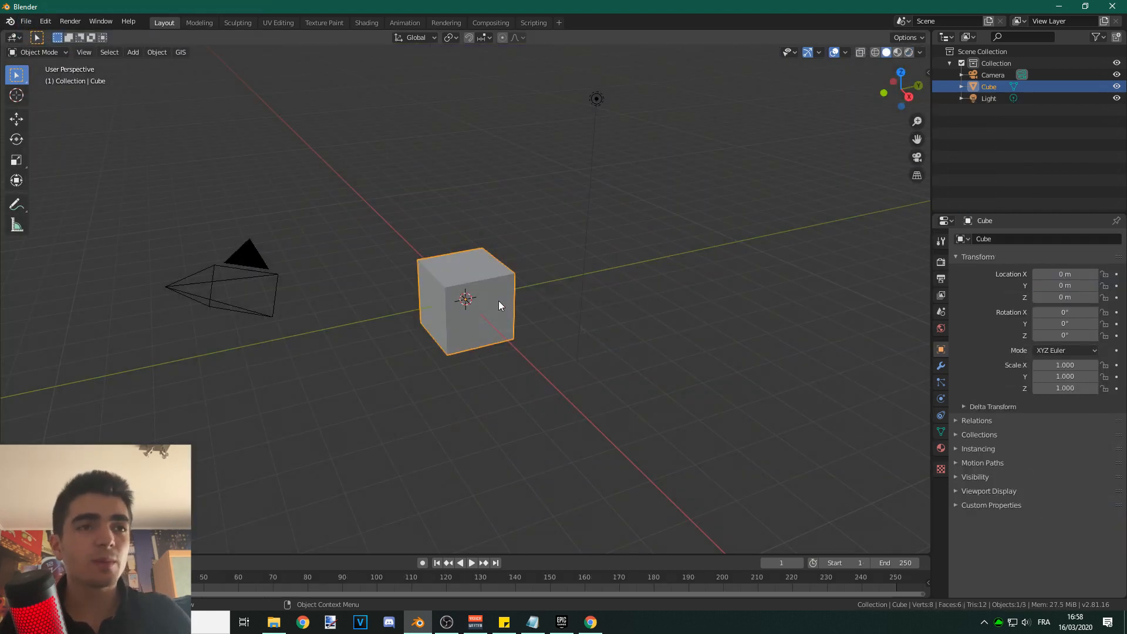
Step: Delete the default cube and the light from the scene
{"action": "key", "text": "Delete"}
{"action": "left_click", "coordinate": [597, 99]}
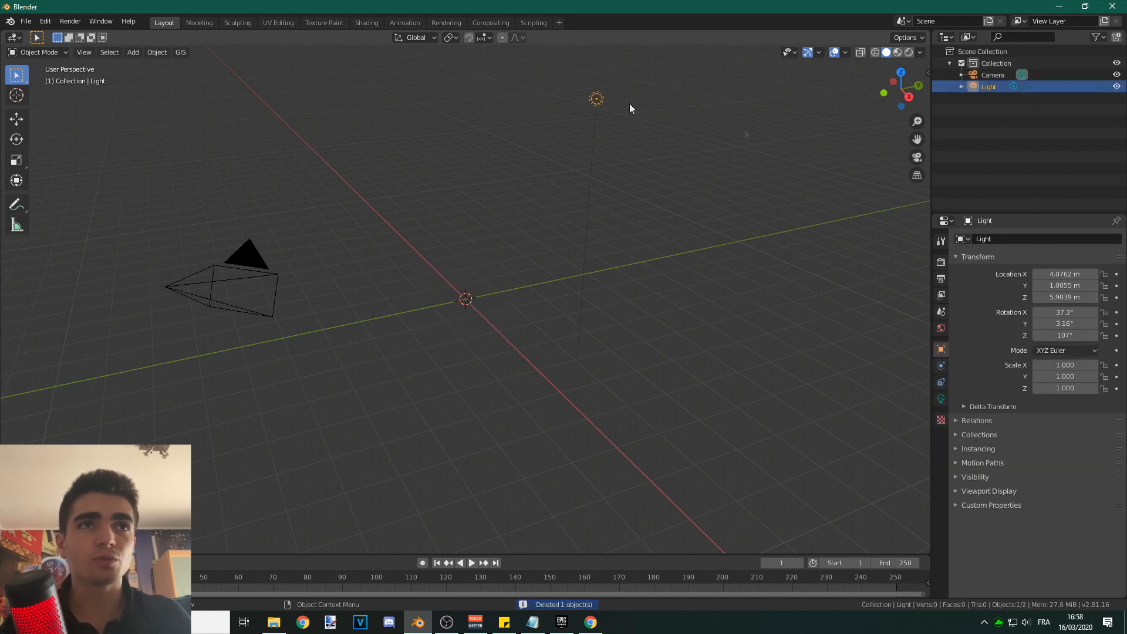
{"action": "key", "text": "Delete"}
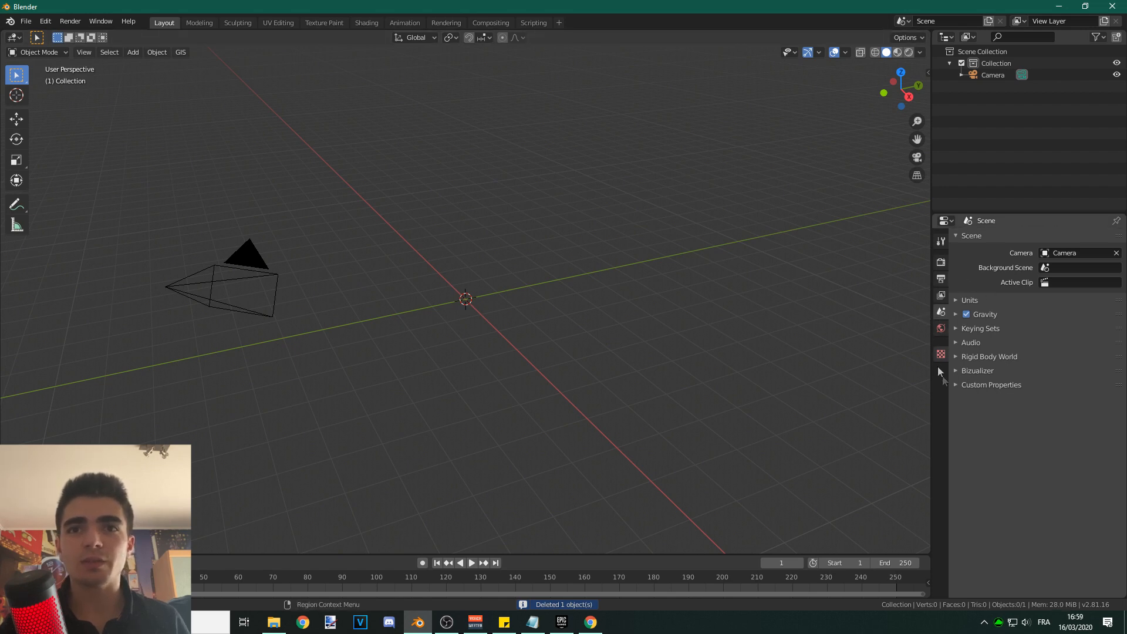
Step: Load "Ship Wrek & Zookeepers - Ark [NCS Release].mp3" as the audio file in the scene's Bizualizer settings
{"action": "left_click", "coordinate": [967, 371]}
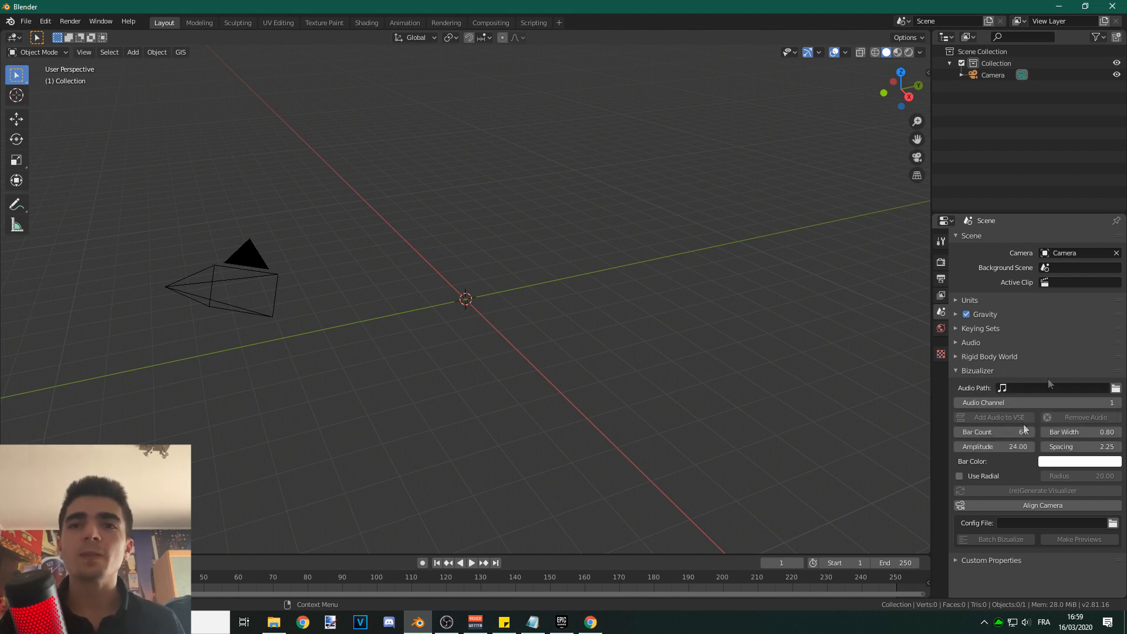
{"action": "left_click", "coordinate": [1116, 388]}
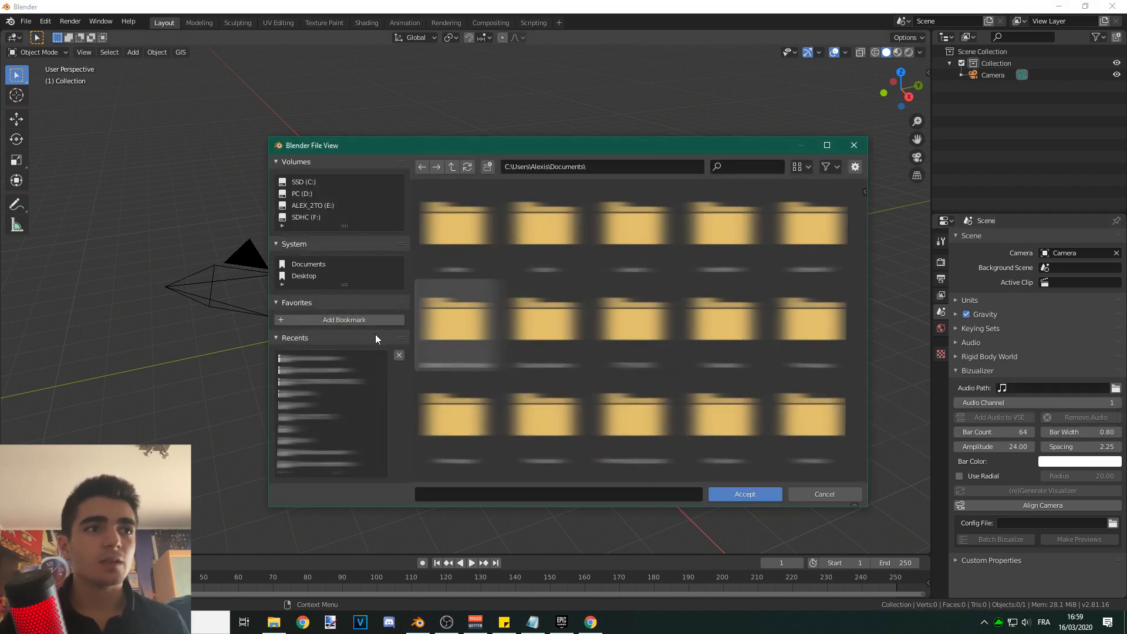
{"action": "left_click", "coordinate": [332, 358]}
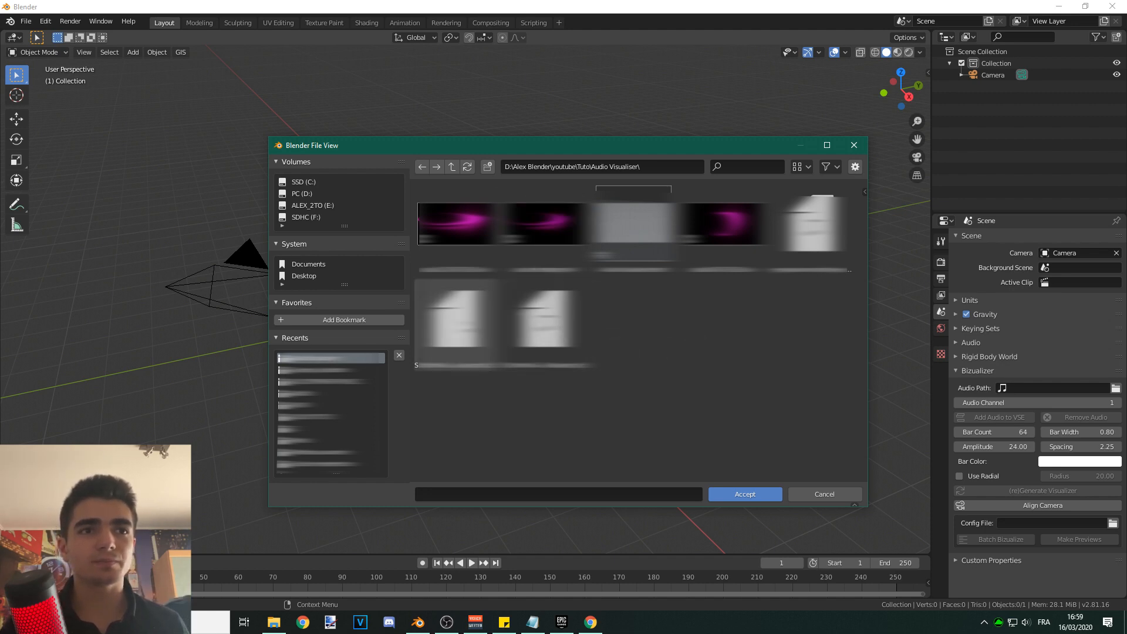
{"action": "double_click", "coordinate": [549, 322]}
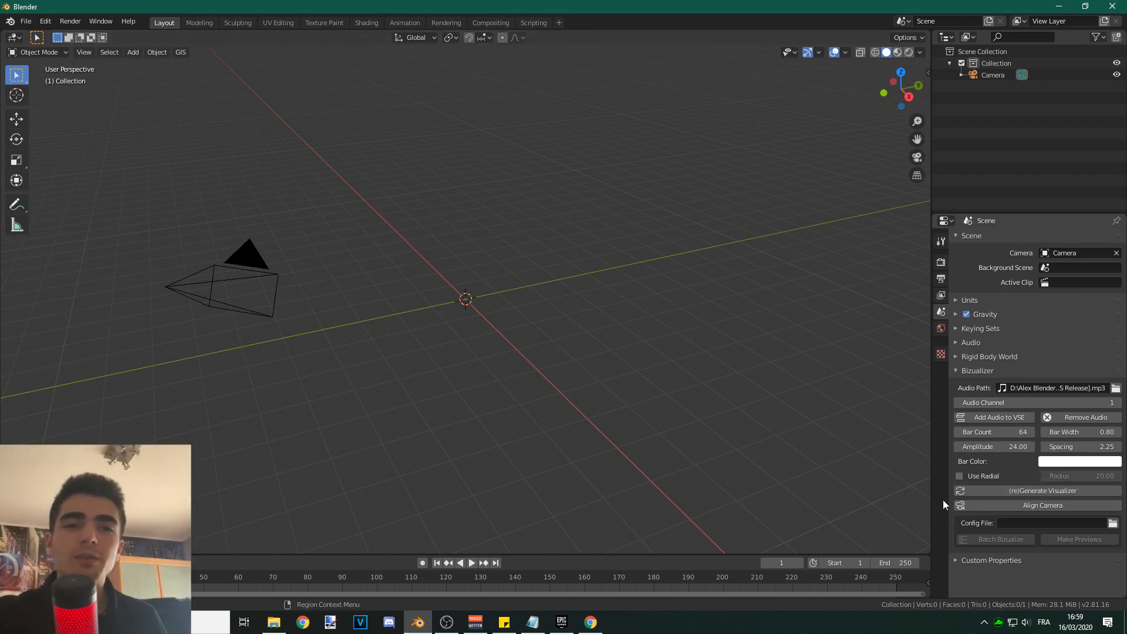
Step: Enable the radial layout for Bizualizer and generate the visualizer bars
{"action": "left_click", "coordinate": [959, 475]}
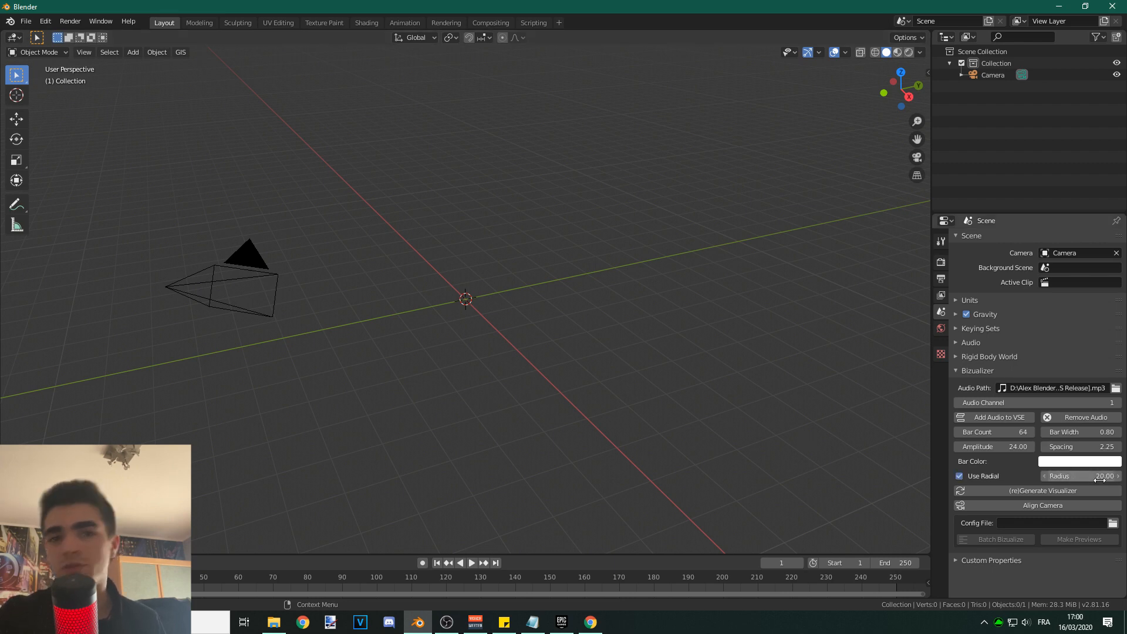
{"action": "left_click", "coordinate": [1023, 490]}
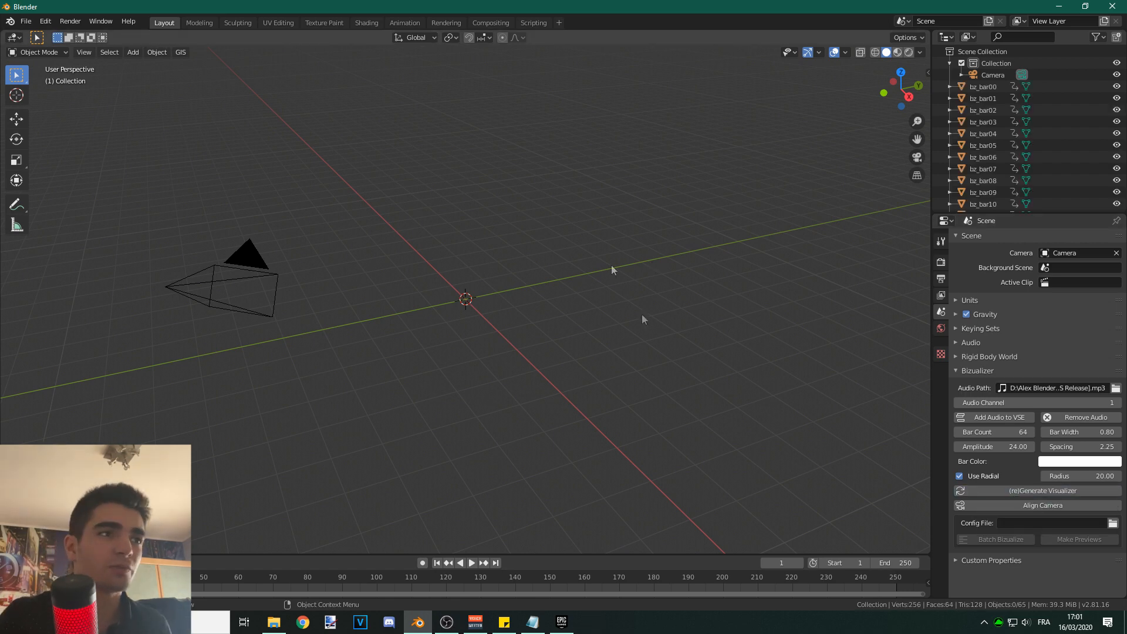
Step: Look through the viewport and the full list of generated bar objects in the scene
{"action": "scroll", "coordinate": [456, 343], "scroll_direction": "down", "scroll_amount": 5}
{"action": "scroll", "coordinate": [455, 337], "scroll_direction": "up", "scroll_amount": 4}
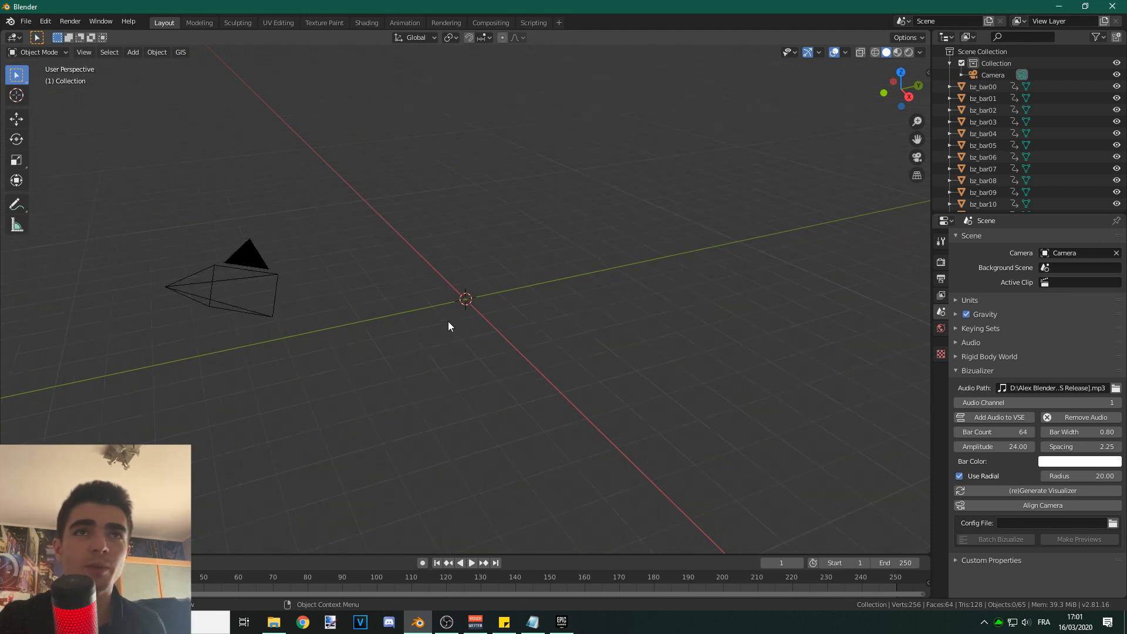
{"action": "scroll", "coordinate": [1002, 87], "scroll_direction": "down", "scroll_amount": 5}
{"action": "scroll", "coordinate": [996, 88], "scroll_direction": "down", "scroll_amount": 15}
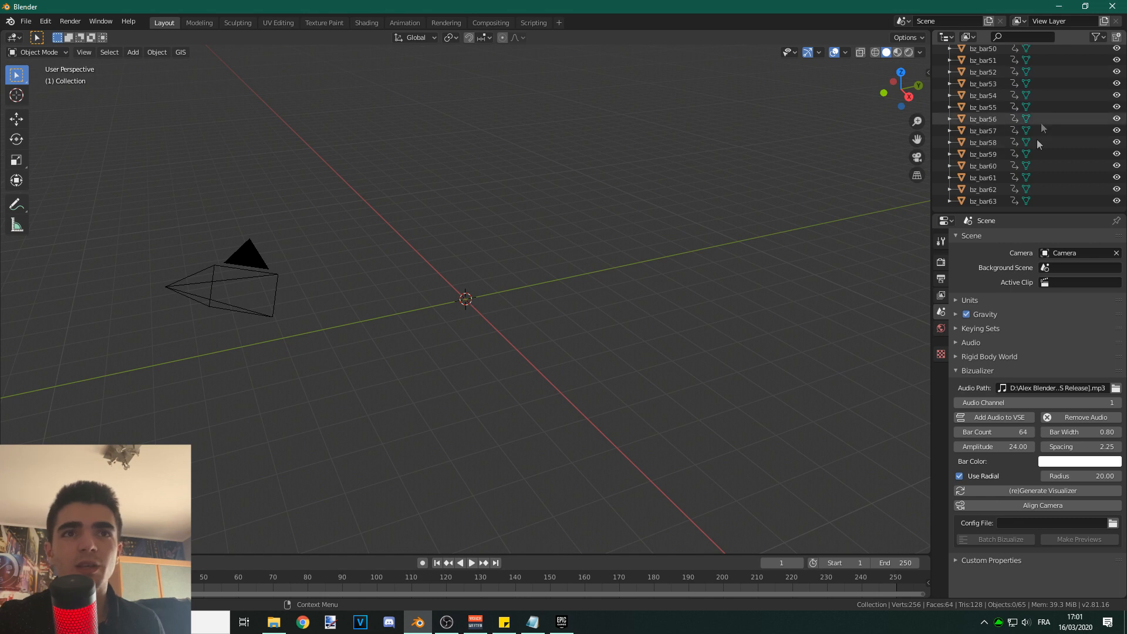
{"action": "scroll", "coordinate": [991, 182], "scroll_direction": "up", "scroll_amount": 3}
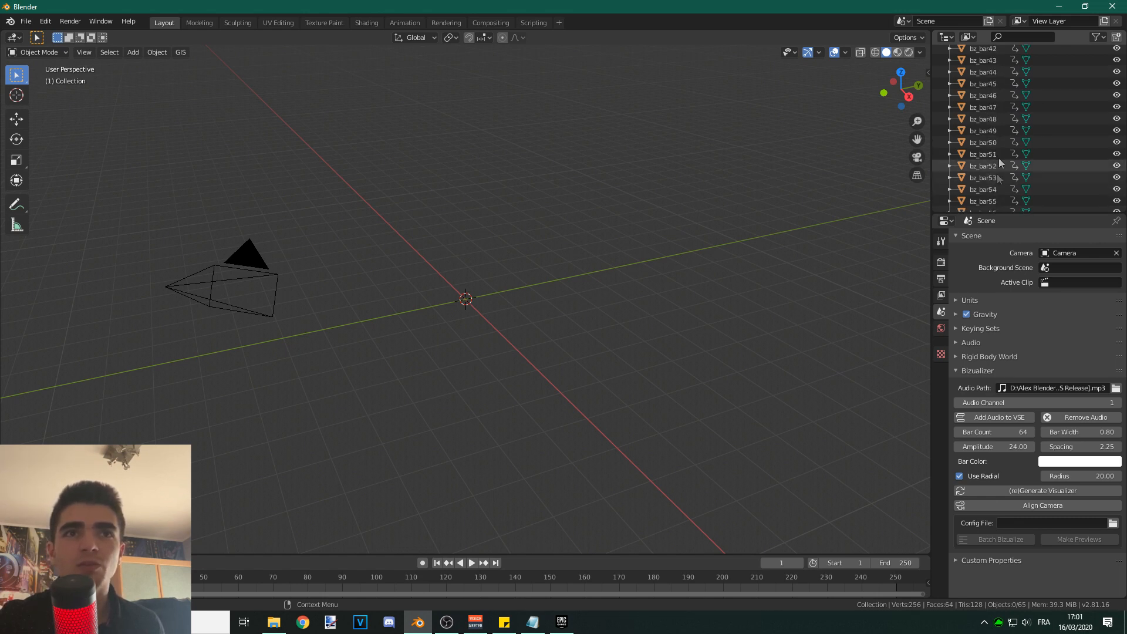
{"action": "scroll", "coordinate": [996, 141], "scroll_direction": "up", "scroll_amount": 15}
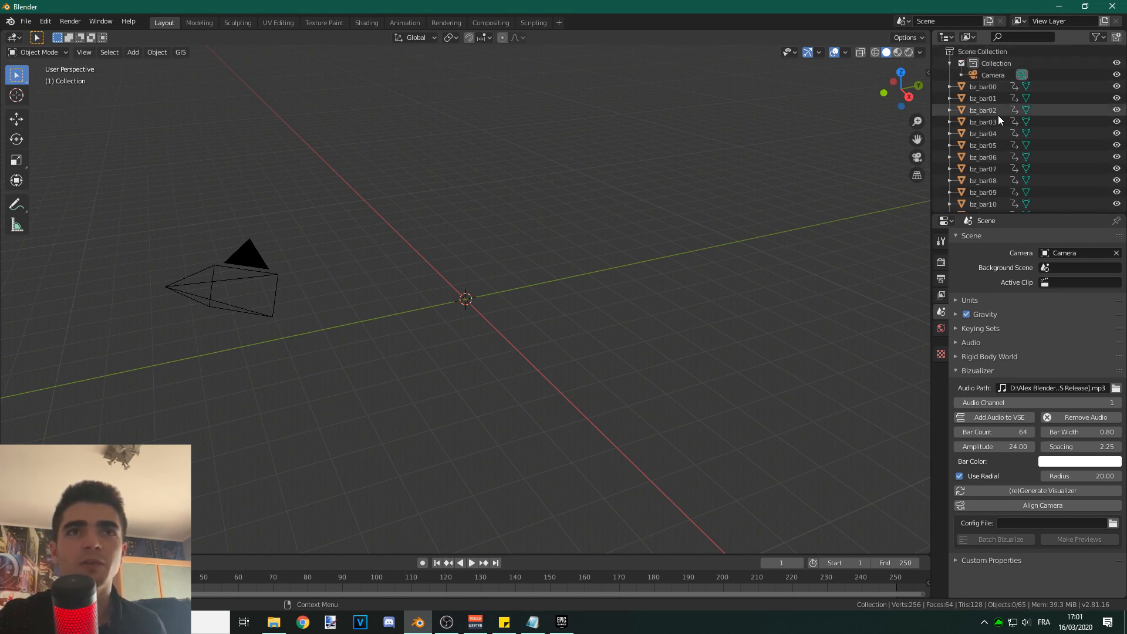
Step: Play the animation to view the radial bars from above, stop it and return to the first frame
{"action": "middle_click_drag", "start_coordinate": [868, 183], "coordinate": [433, 497]}
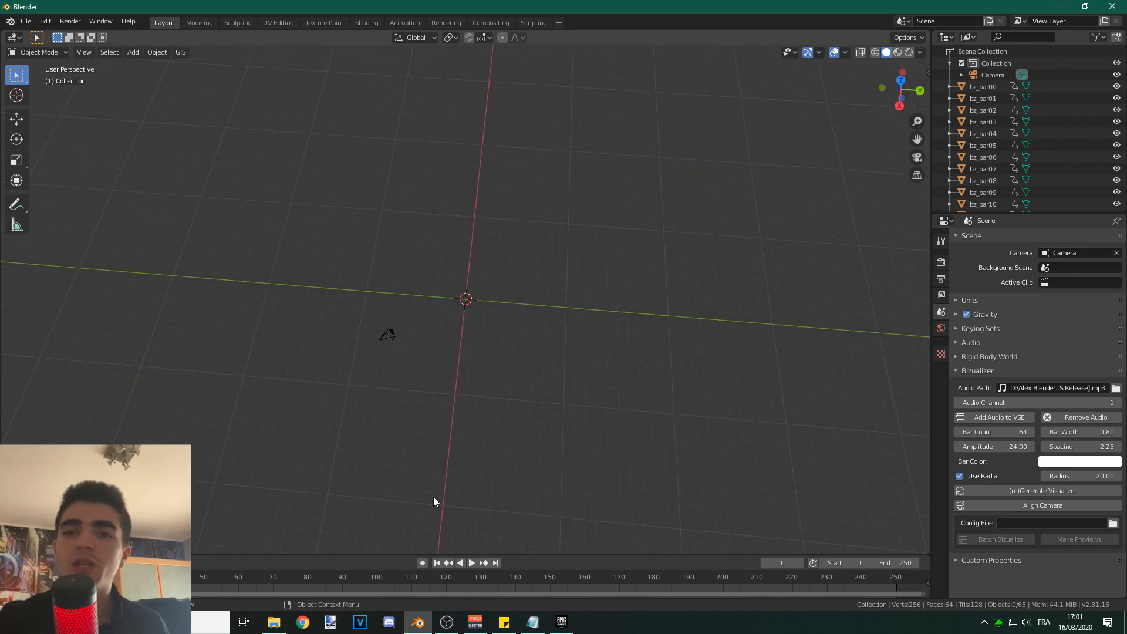
{"action": "key", "text": "space"}
{"action": "middle_click_drag", "start_coordinate": [449, 479], "coordinate": [355, 381]}
{"action": "middle_click_drag", "start_coordinate": [468, 371], "coordinate": [413, 431]}
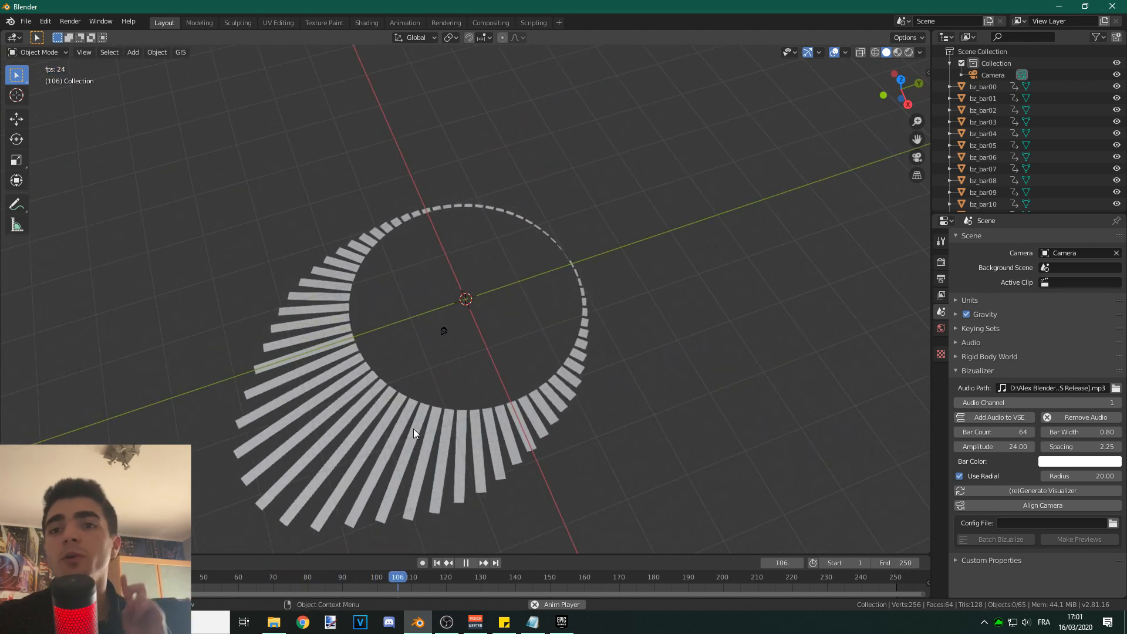
{"action": "left_click", "coordinate": [465, 563]}
{"action": "left_click", "coordinate": [438, 562]}
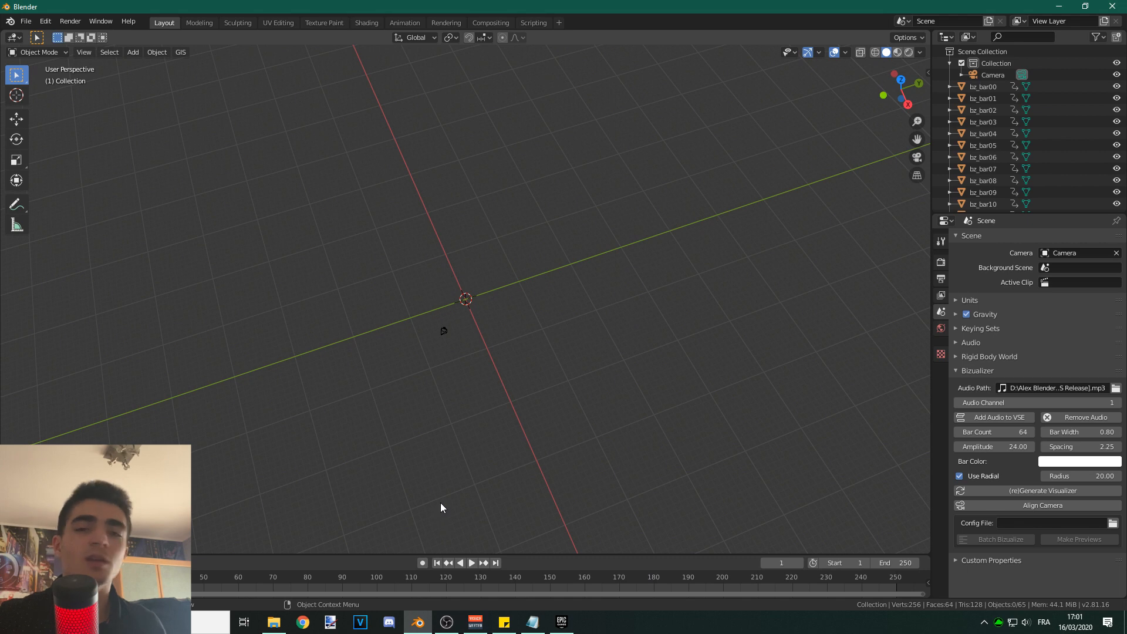
Step: Switch the outliner area to the Video Sequencer and enlarge it in width and height
{"action": "middle_click_drag", "start_coordinate": [628, 403], "coordinate": [513, 374]}
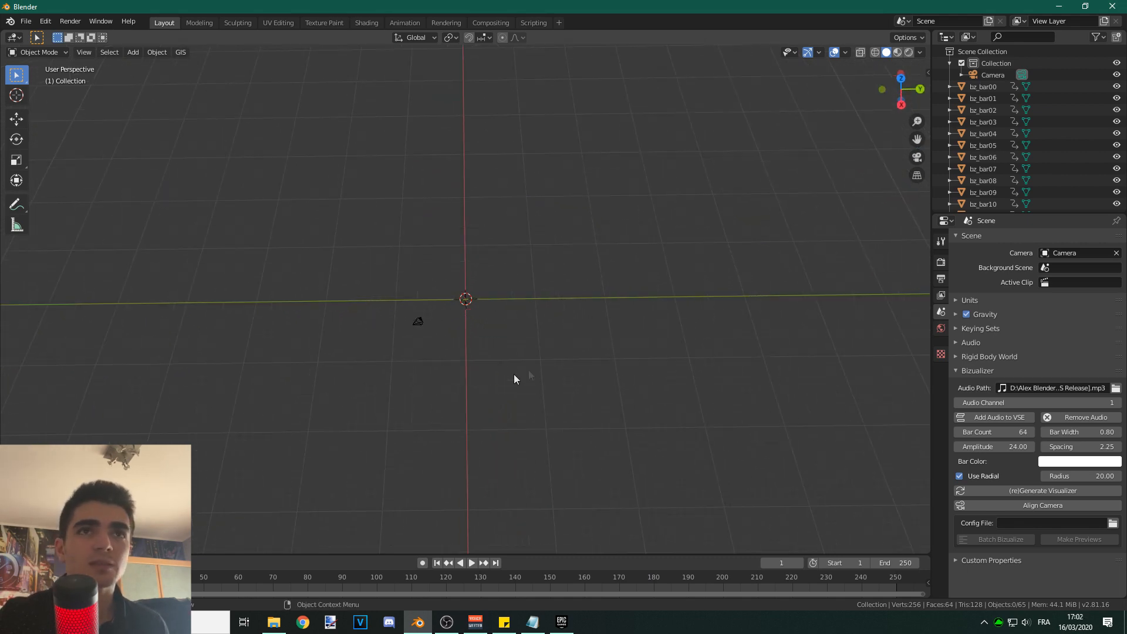
{"action": "left_click", "coordinate": [945, 38]}
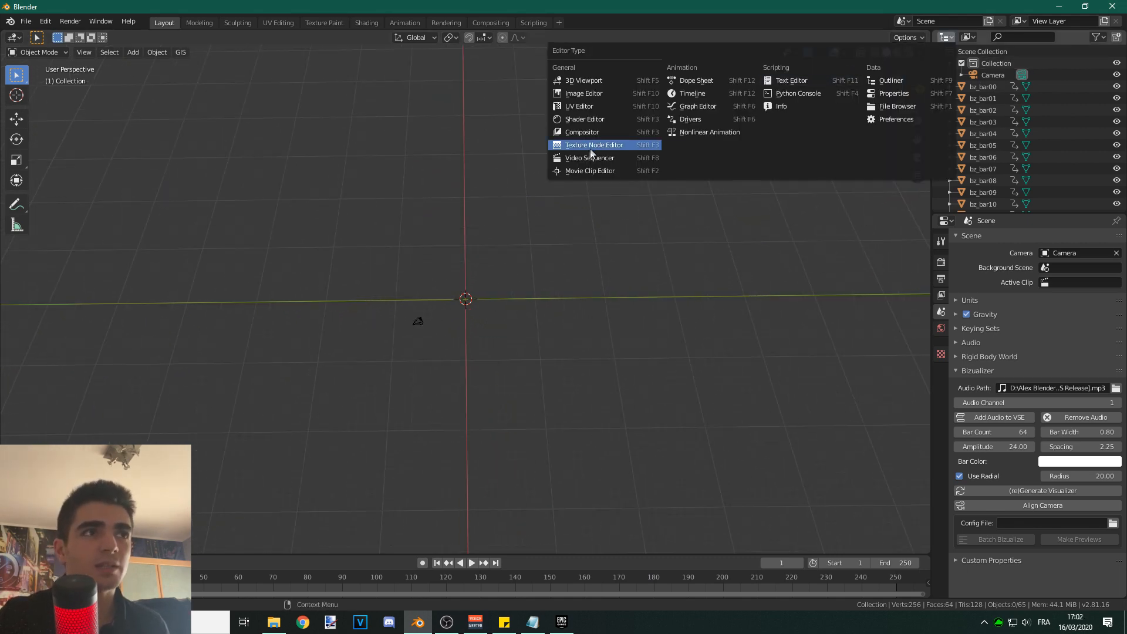
{"action": "left_click", "coordinate": [572, 159]}
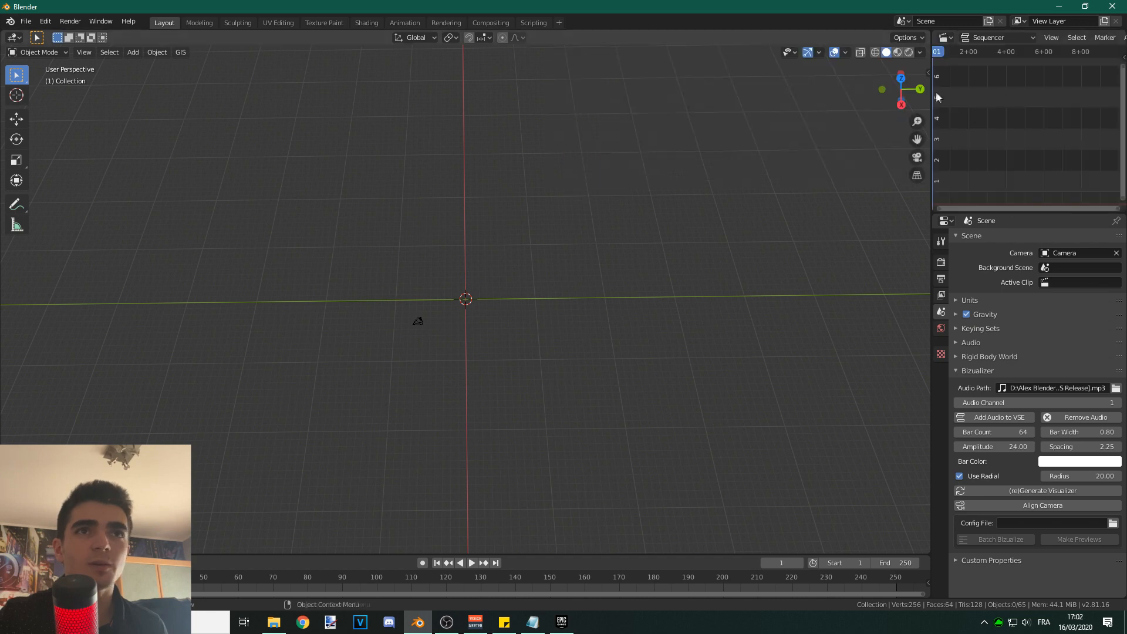
{"action": "left_click_drag", "start_coordinate": [931, 96], "coordinate": [776, 95]}
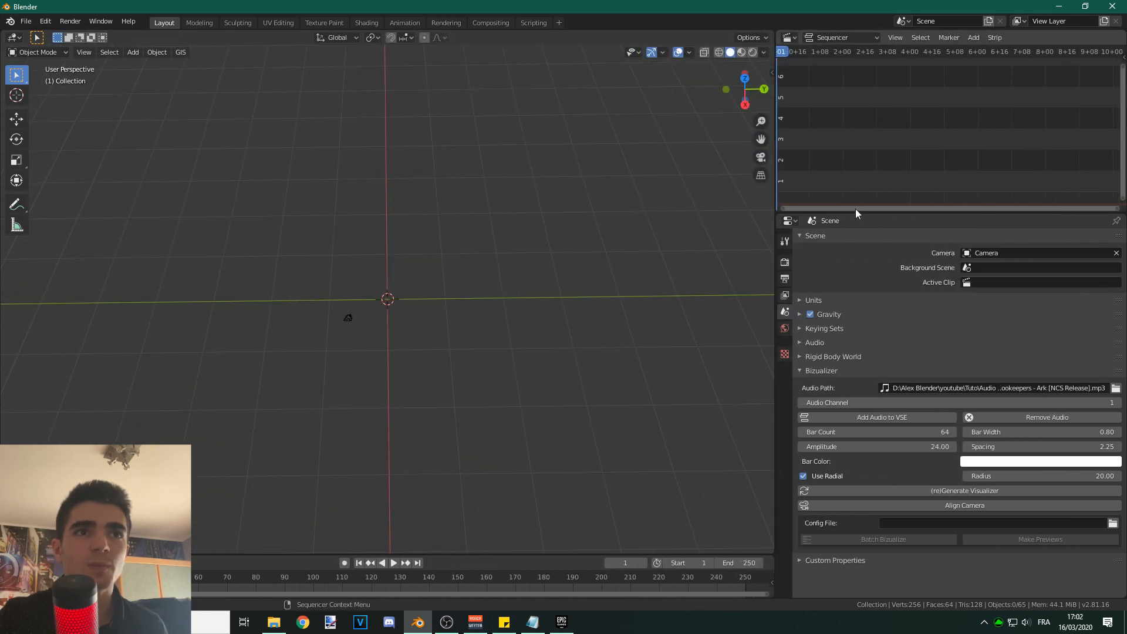
{"action": "left_click_drag", "start_coordinate": [855, 211], "coordinate": [857, 310]}
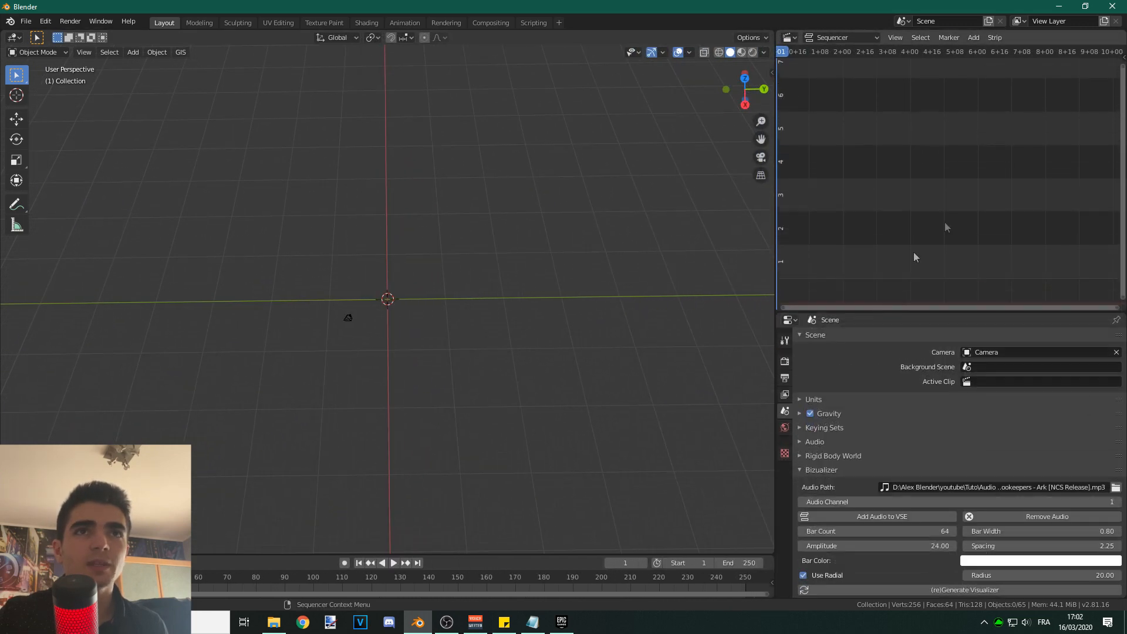
Step: Add "Ship Wrek & Zookeepers - Ark [NCS Release].mp3" to the sequencer as a sound strip
{"action": "left_click", "coordinate": [972, 38]}
{"action": "left_click", "coordinate": [988, 104]}
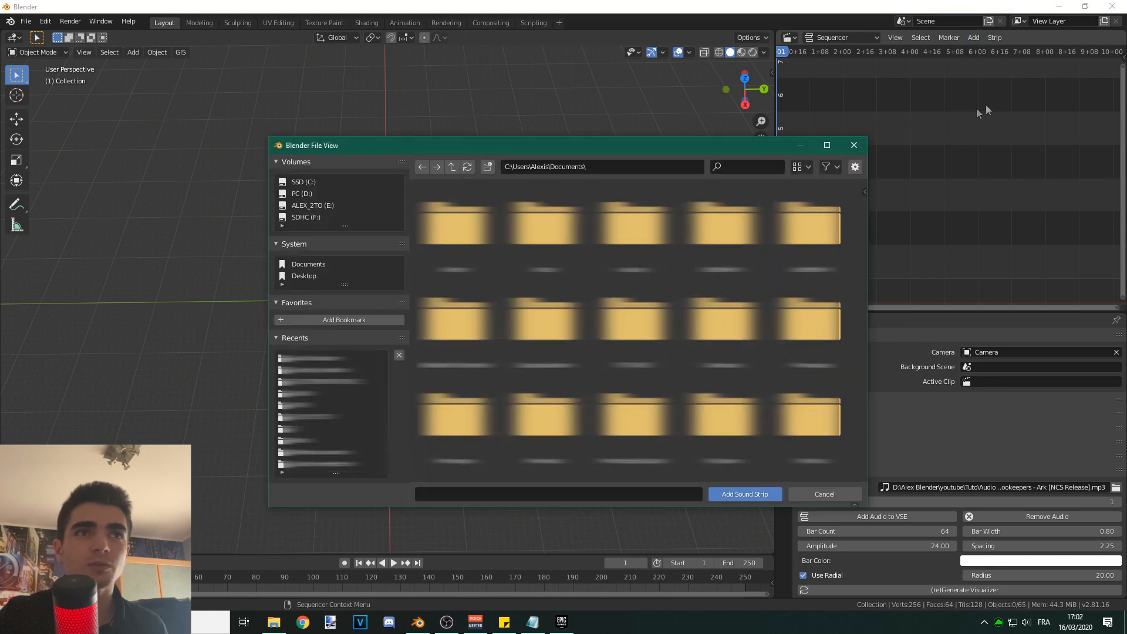
{"action": "left_click", "coordinate": [314, 359]}
{"action": "left_click", "coordinate": [545, 229]}
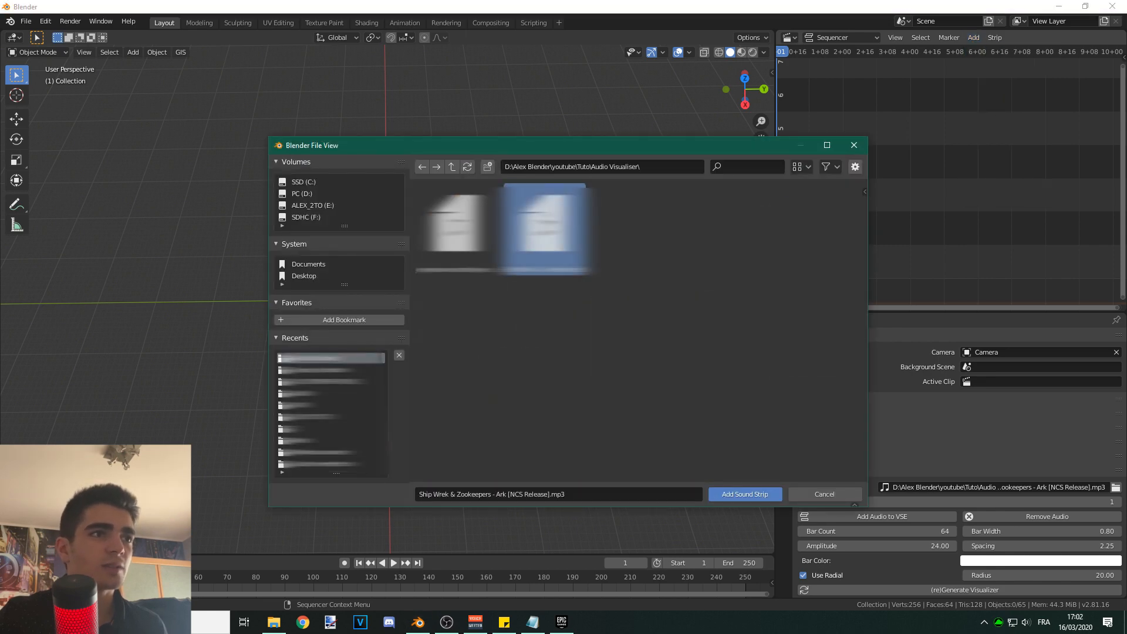
{"action": "double_click", "coordinate": [545, 219]}
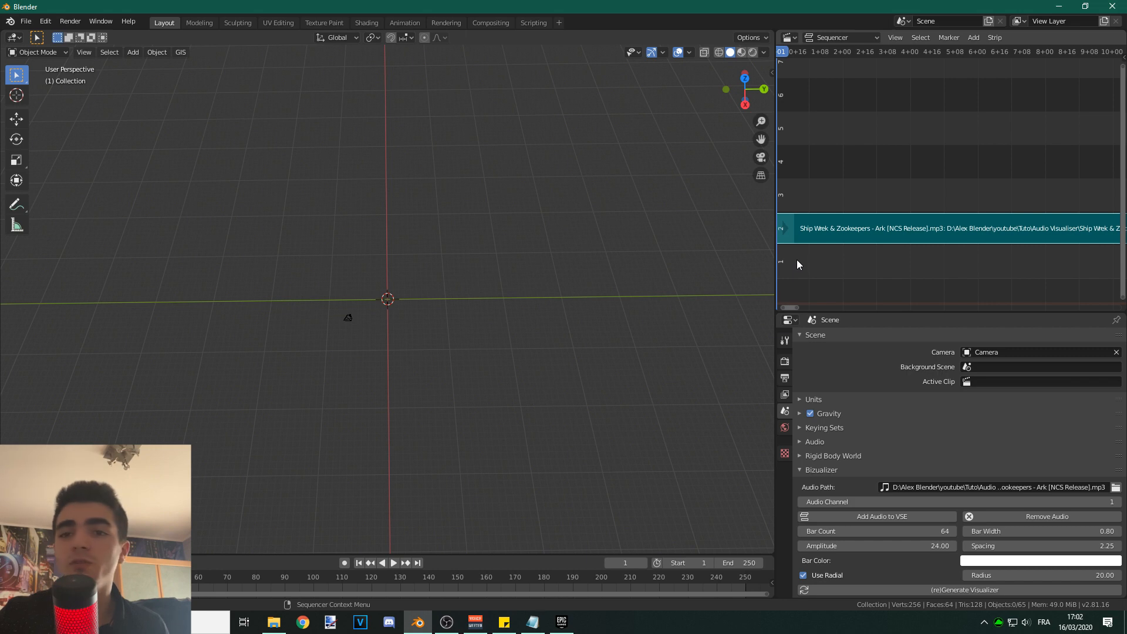
Step: Play the animation with its audio to watch the radial bars, stop it and return to the first frame
{"action": "left_click", "coordinate": [392, 563]}
{"action": "scroll", "coordinate": [510, 397], "scroll_direction": "down", "scroll_amount": 3}
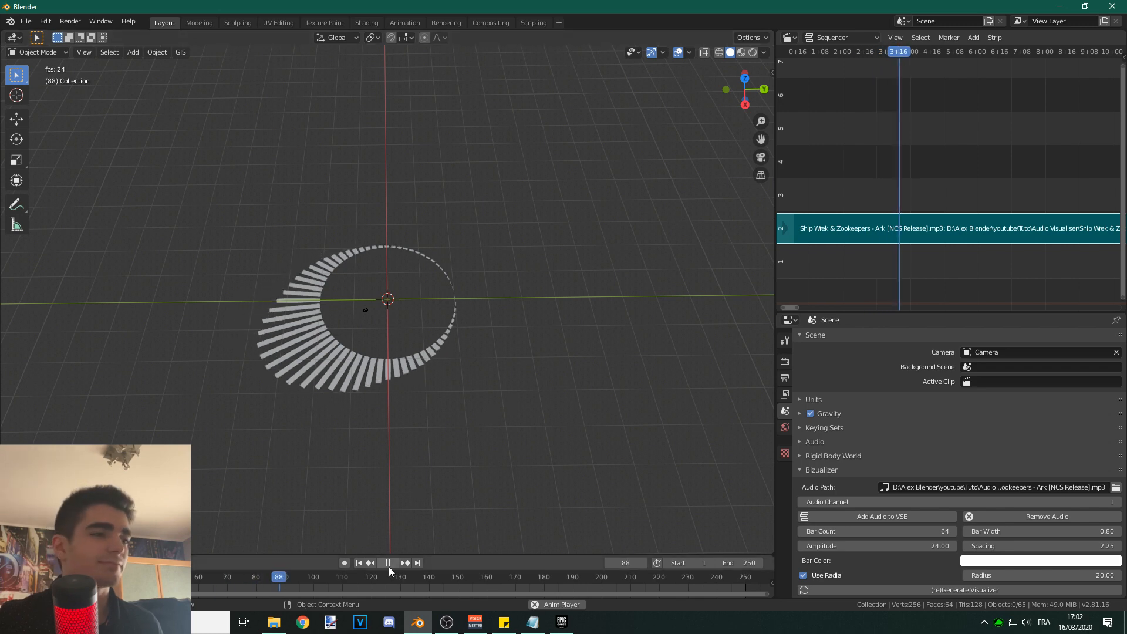
{"action": "scroll", "coordinate": [392, 534], "scroll_direction": "down", "scroll_amount": 1}
{"action": "scroll", "coordinate": [395, 505], "scroll_direction": "up", "scroll_amount": 4}
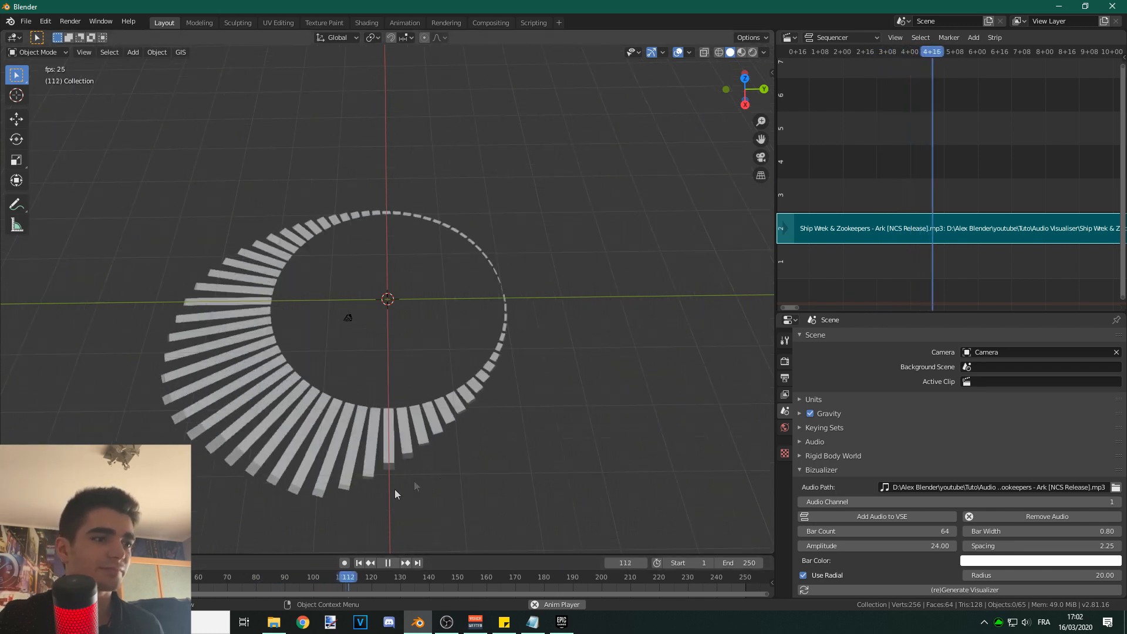
{"action": "left_click", "coordinate": [390, 564]}
{"action": "left_click", "coordinate": [358, 562]}
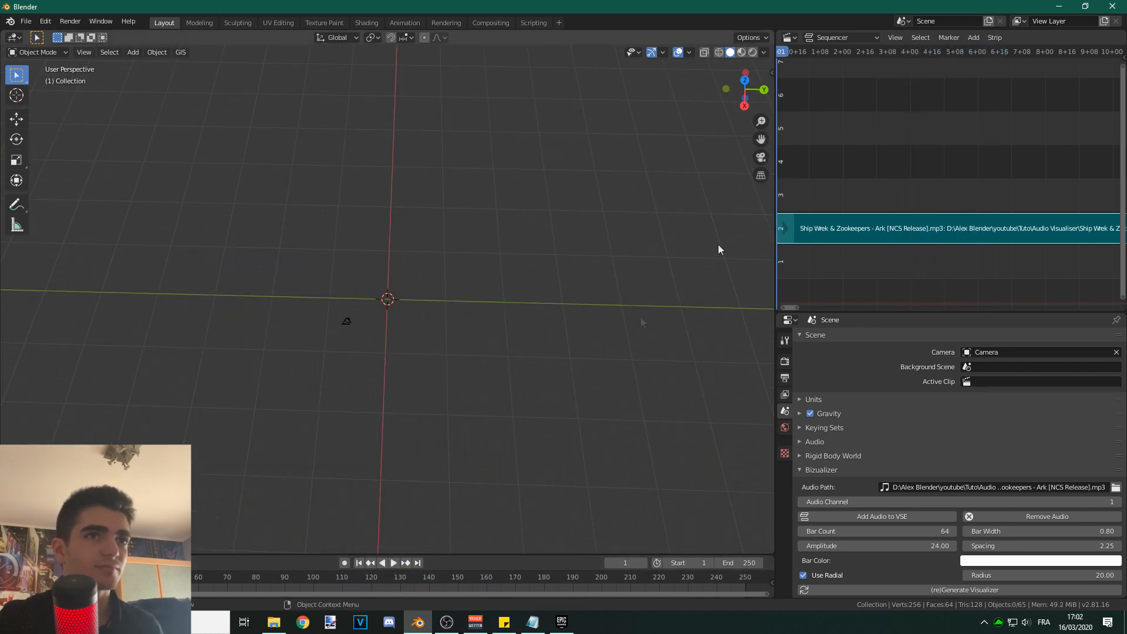
Step: Widen the 3D viewport and advance the animation to frame 5 so the bars have height
{"action": "left_click_drag", "start_coordinate": [775, 122], "coordinate": [1028, 122]}
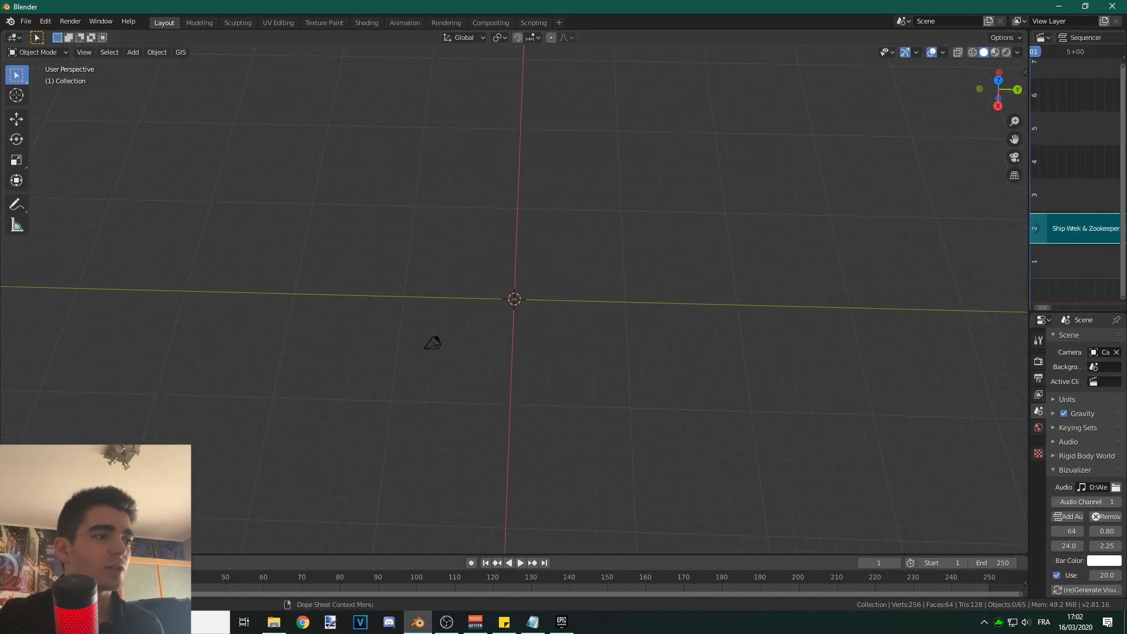
{"action": "key", "text": "space"}
{"action": "key", "text": "space"}
{"action": "scroll", "coordinate": [450, 411], "scroll_direction": "down", "scroll_amount": 5}
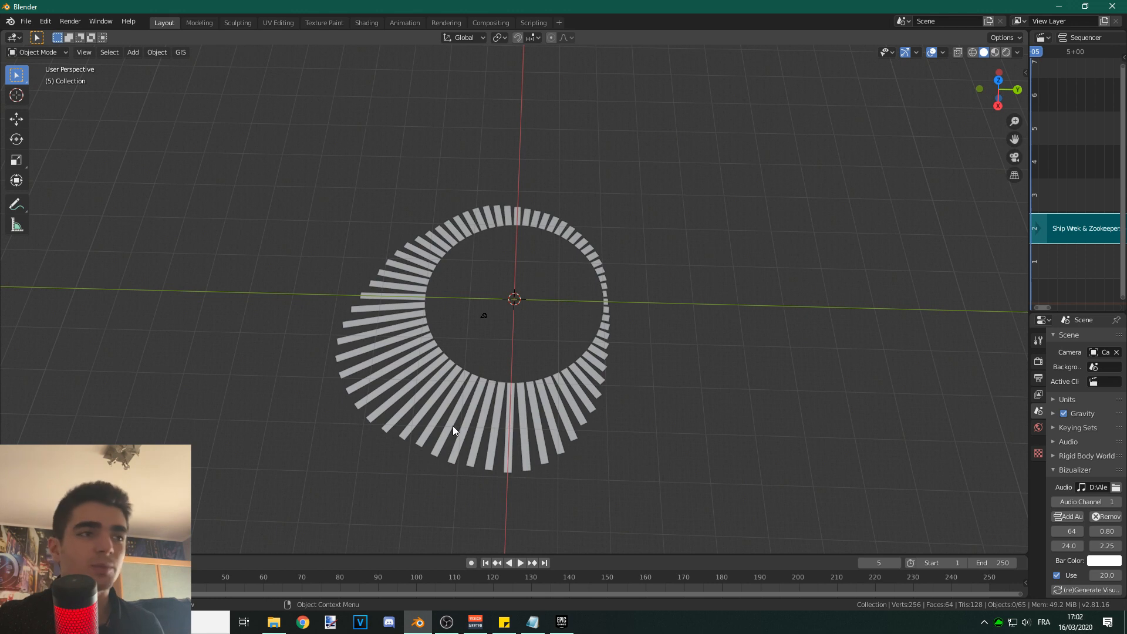
{"action": "scroll", "coordinate": [452, 425], "scroll_direction": "up", "scroll_amount": 3}
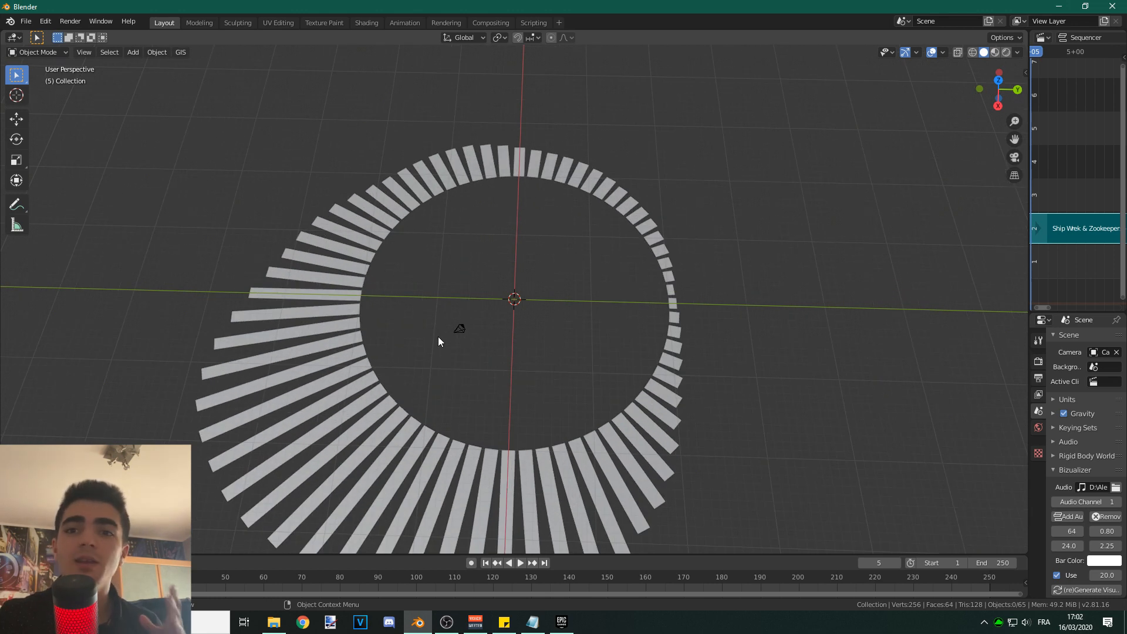
Step: Delete the camera inside the ring of bars
{"action": "scroll", "coordinate": [438, 337], "scroll_direction": "down", "scroll_amount": 1}
{"action": "left_click", "coordinate": [469, 322]}
{"action": "key", "text": "Delete"}
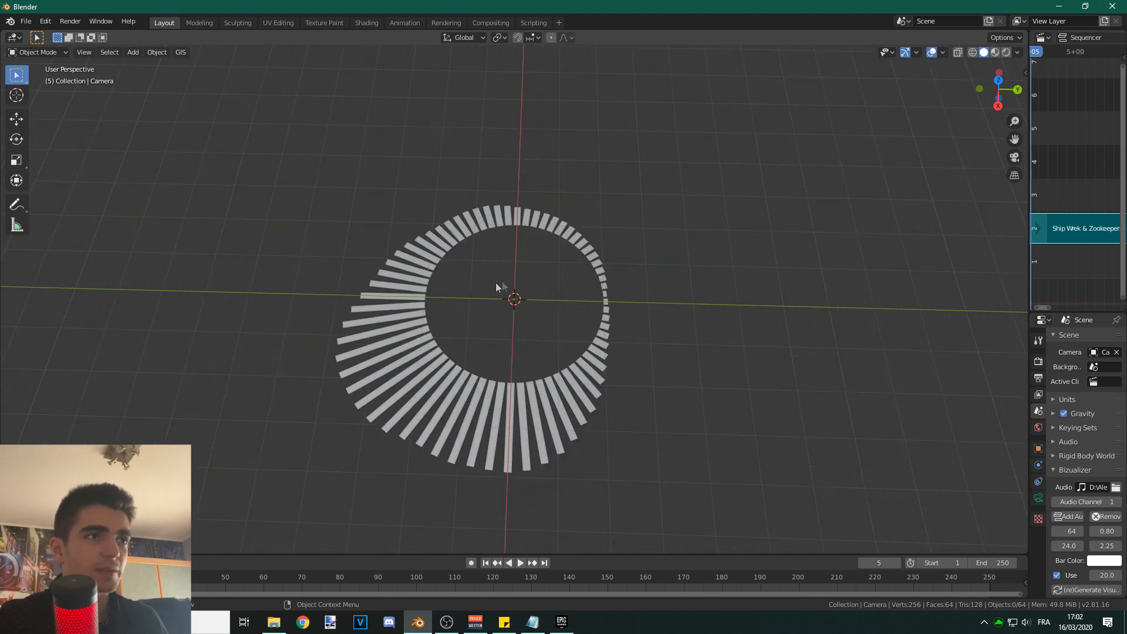
Step: Select all visualizer bars, scale them down uniformly and apply their scale
{"action": "left_click", "coordinate": [466, 231]}
{"action": "left_click_drag", "start_coordinate": [257, 145], "coordinate": [713, 480]}
{"action": "key", "text": "s"}
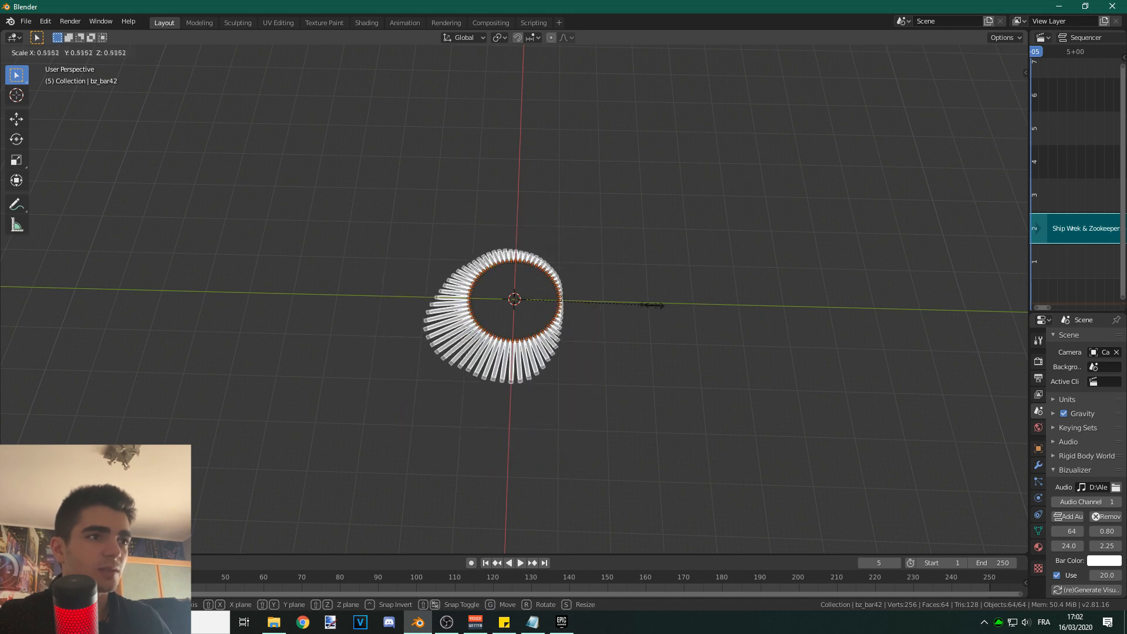
{"action": "left_click", "coordinate": [556, 295]}
{"action": "scroll", "coordinate": [560, 300], "scroll_direction": "up", "scroll_amount": 12}
{"action": "key", "text": "ctrl+a"}
{"action": "left_click", "coordinate": [535, 344]}
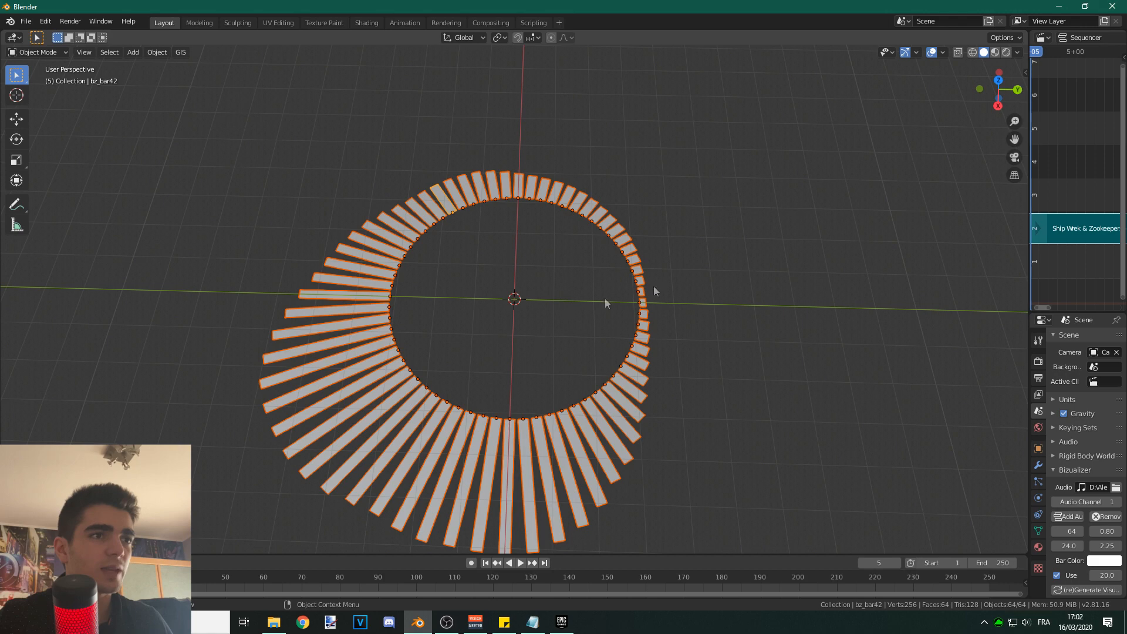
Step: Widen the properties area and change the surface shader of the bars' bz_color material from Mix Shader to Emission
{"action": "middle_click_drag", "start_coordinate": [677, 322], "coordinate": [673, 333]}
{"action": "left_click_drag", "start_coordinate": [1050, 313], "coordinate": [817, 353]}
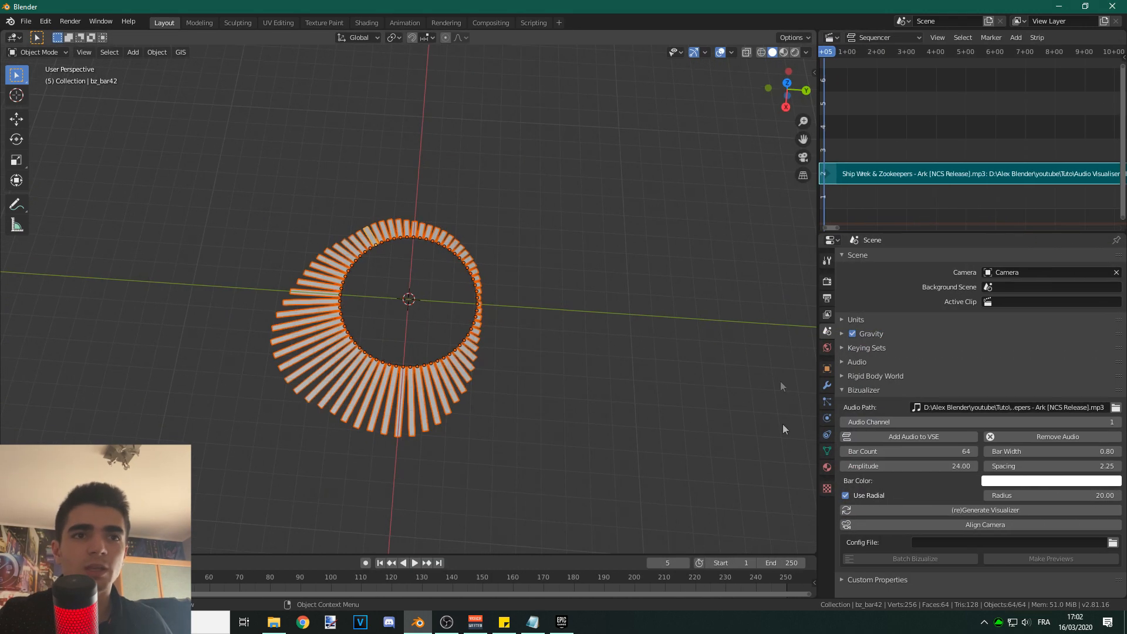
{"action": "left_click", "coordinate": [827, 467]}
{"action": "scroll", "coordinate": [981, 432], "scroll_direction": "down", "scroll_amount": 1}
{"action": "left_click", "coordinate": [1023, 356]}
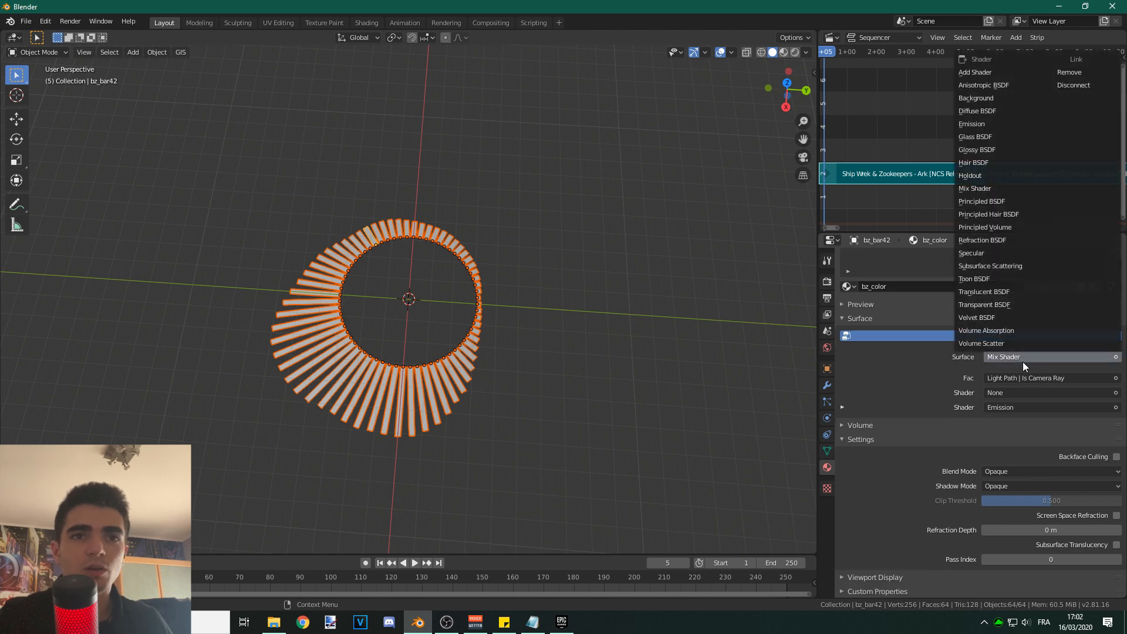
{"action": "left_click", "coordinate": [973, 124]}
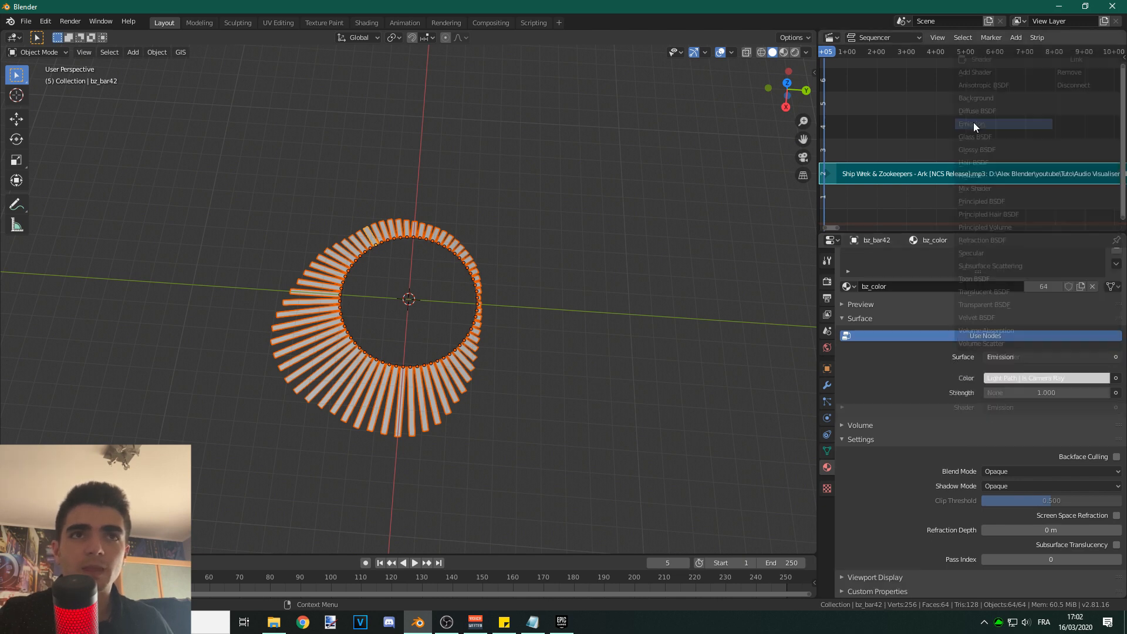
Step: Set the bz_color material's emission strength to 7 and its emission color to bright green
{"action": "left_click", "coordinate": [1028, 407]}
{"action": "type", "text": "7"}
{"action": "key", "text": "Return"}
{"action": "left_click", "coordinate": [1047, 392]}
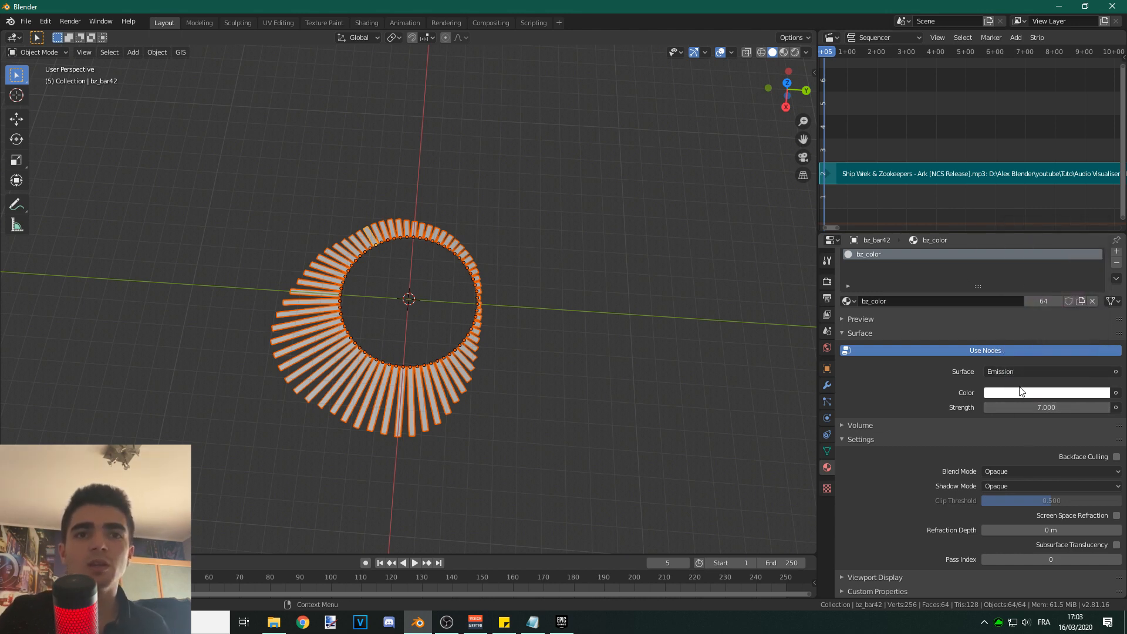
{"action": "left_click", "coordinate": [1021, 392]}
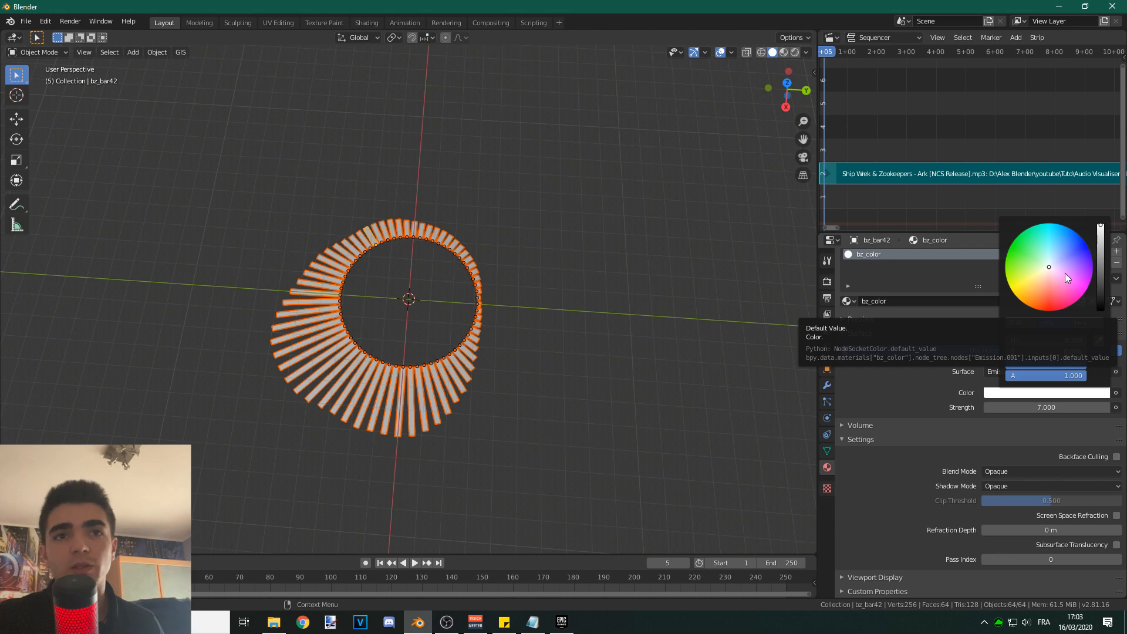
{"action": "mouse_move", "coordinate": [1054, 263]}
{"action": "left_mouse_down"}
{"action": "mouse_move", "coordinate": [1073, 230]}
{"action": "mouse_move", "coordinate": [1031, 227]}
{"action": "mouse_move", "coordinate": [1014, 239]}
{"action": "left_mouse_up"}
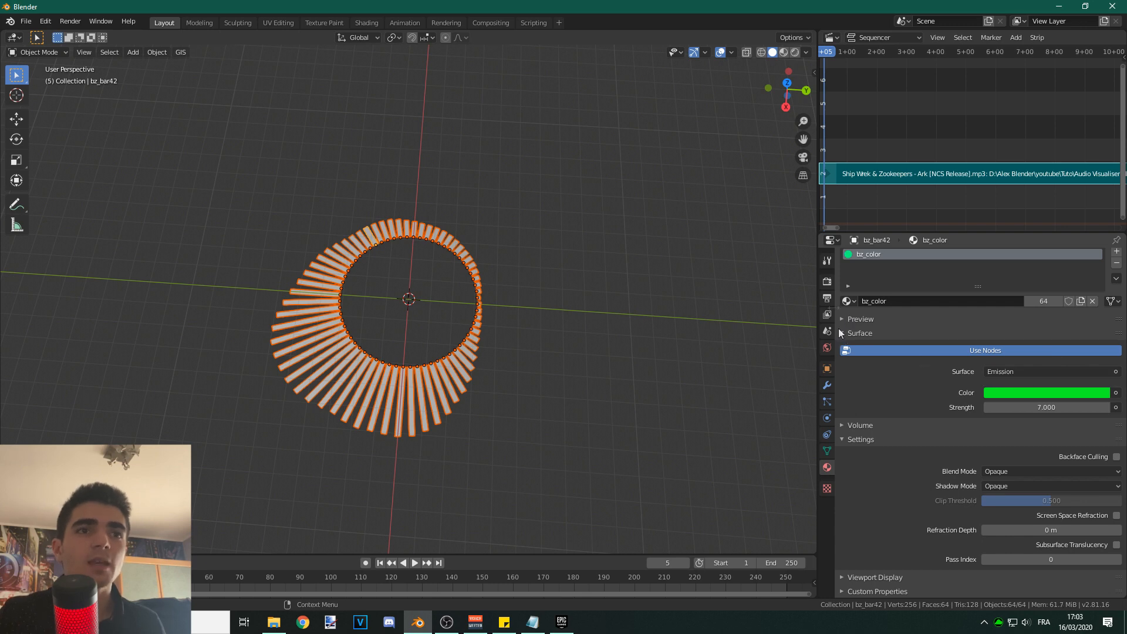
Step: Keep Eevee as render engine and enable Ambient Occlusion, Bloom, Screen Space Reflections and Motion Blur
{"action": "left_click", "coordinate": [827, 260]}
{"action": "left_click", "coordinate": [828, 282]}
{"action": "left_click", "coordinate": [1031, 259]}
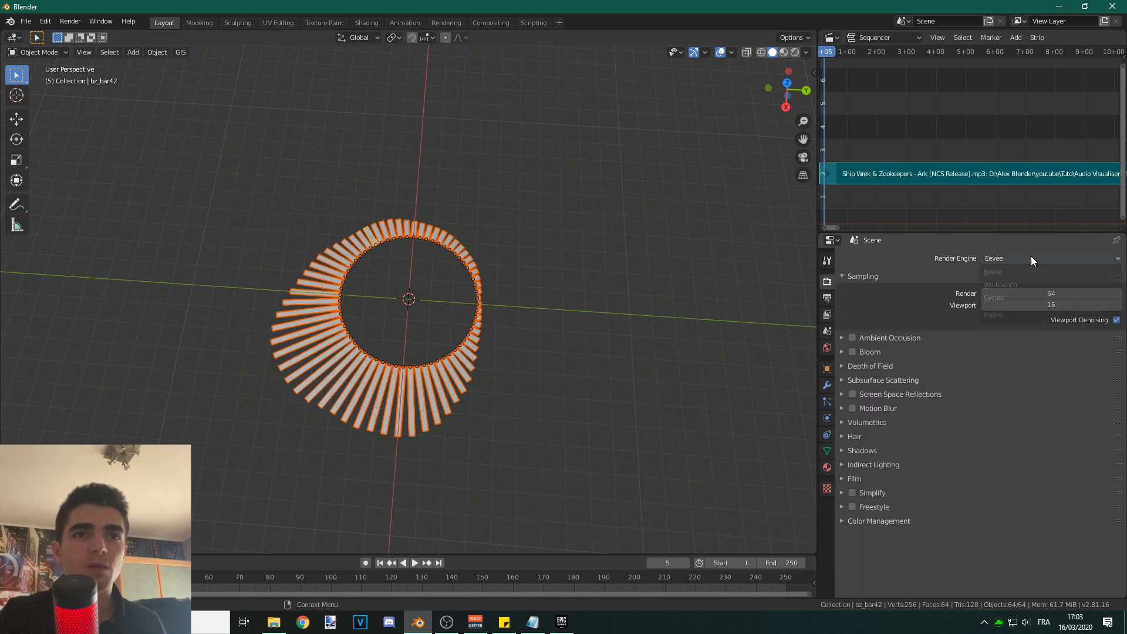
{"action": "left_click", "coordinate": [1032, 258]}
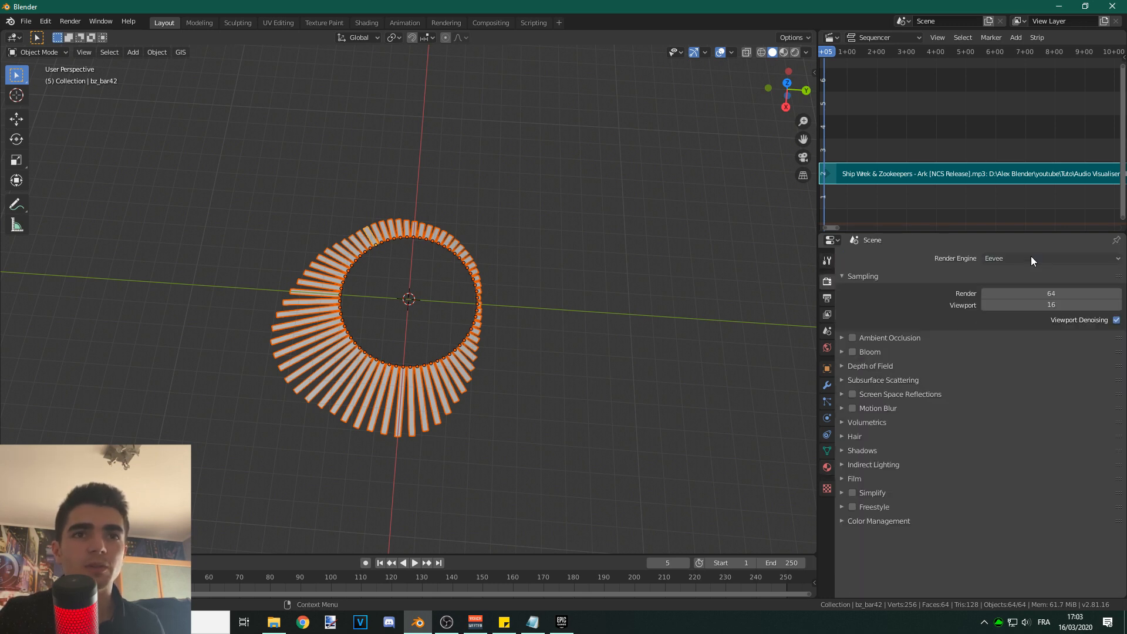
{"action": "left_click", "coordinate": [853, 352]}
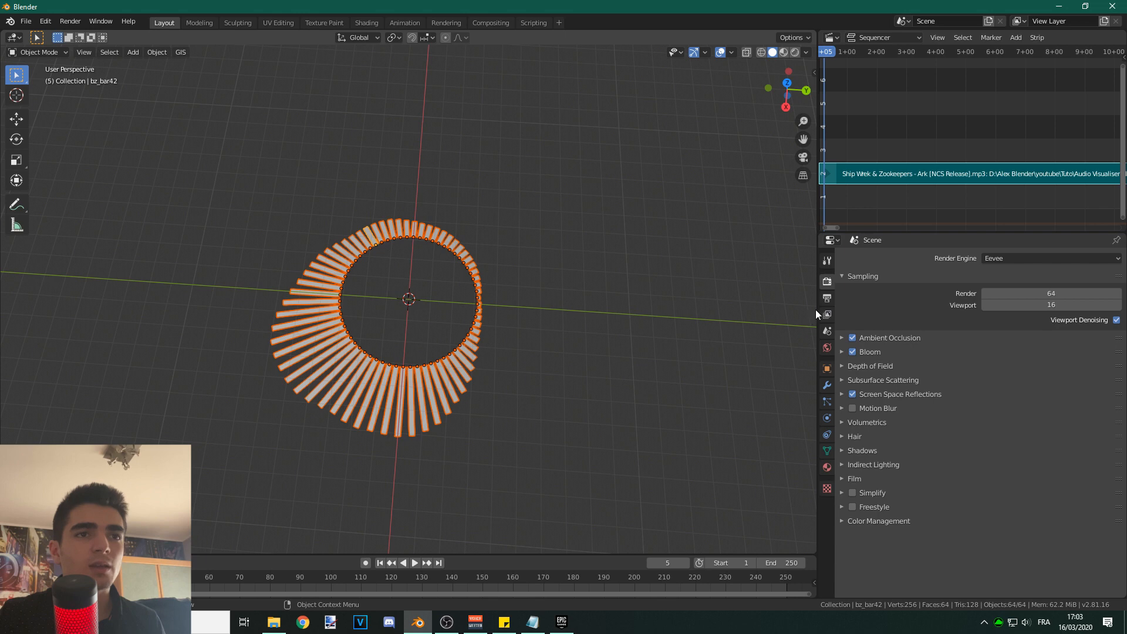
{"action": "left_click", "coordinate": [853, 409]}
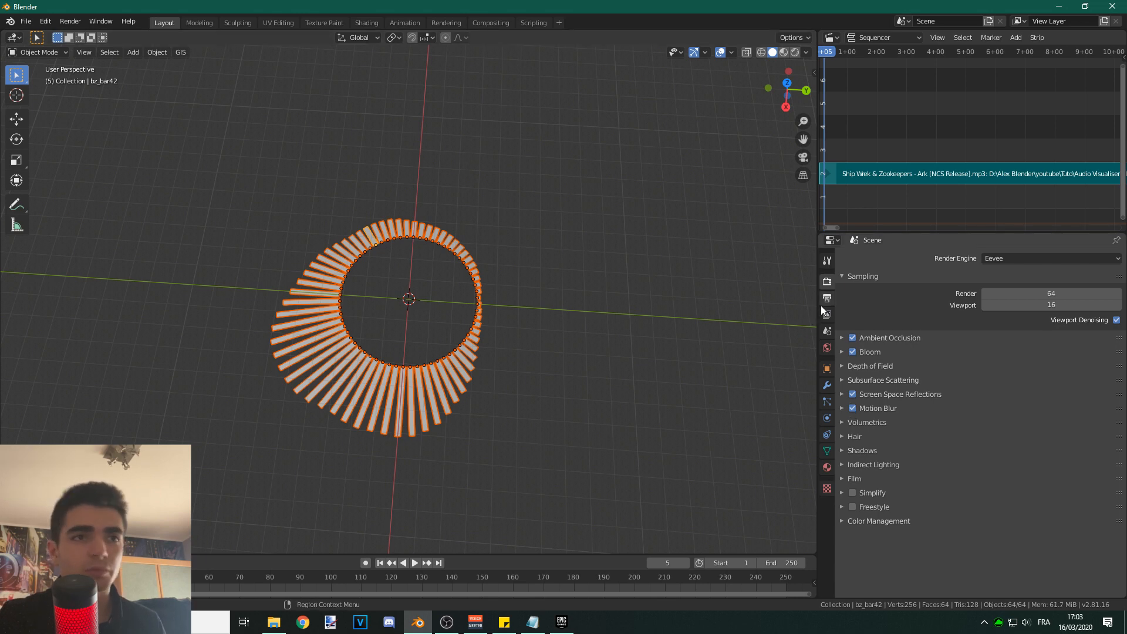
Step: Widen the viewport slightly and set the world background color to black
{"action": "left_click_drag", "start_coordinate": [819, 314], "coordinate": [875, 314]}
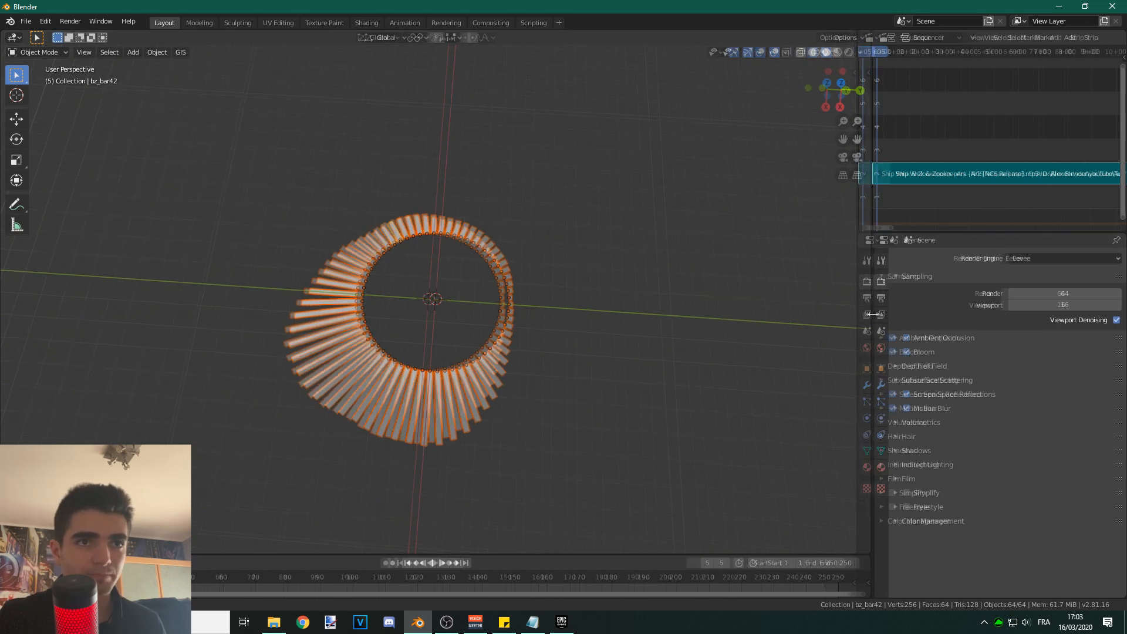
{"action": "left_click", "coordinate": [884, 348]}
{"action": "left_click", "coordinate": [1049, 336]}
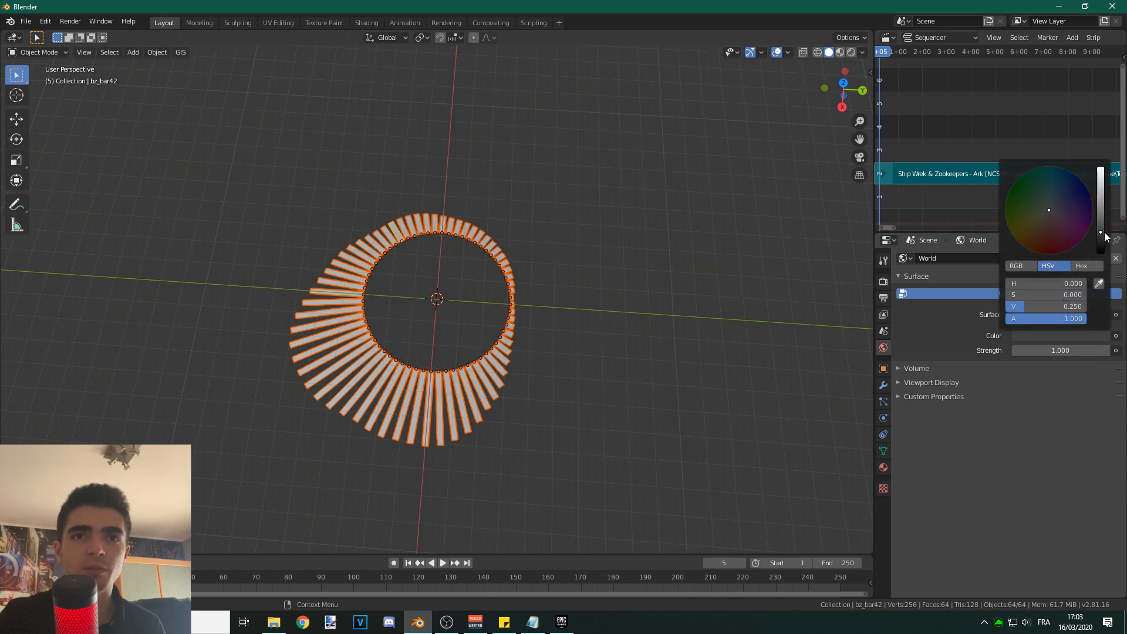
{"action": "left_click_drag", "start_coordinate": [1101, 232], "coordinate": [1101, 252]}
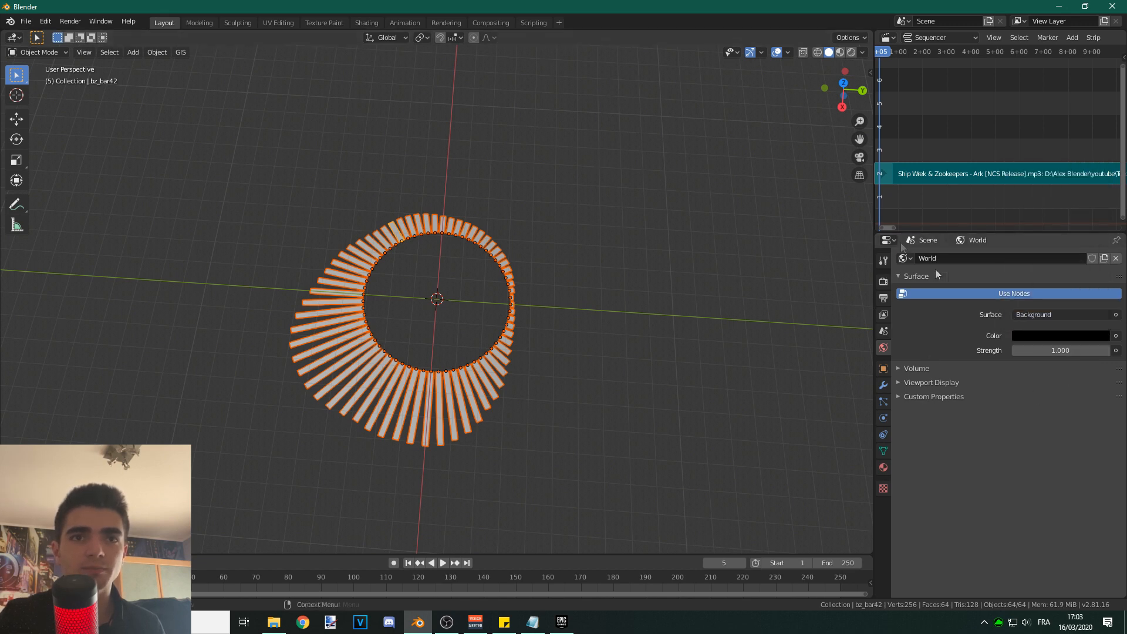
Step: Switch the viewport to rendered shading, deselect the bars and inspect their green glow from several distances
{"action": "key", "text": "z"}
{"action": "left_click", "coordinate": [578, 290]}
{"action": "scroll", "coordinate": [575, 292], "scroll_direction": "down", "scroll_amount": 2}
{"action": "left_click", "coordinate": [552, 301]}
{"action": "middle_click_drag", "start_coordinate": [397, 389], "coordinate": [385, 368]}
{"action": "scroll", "coordinate": [405, 455], "scroll_direction": "up", "scroll_amount": 6}
{"action": "scroll", "coordinate": [399, 415], "scroll_direction": "down", "scroll_amount": 3}
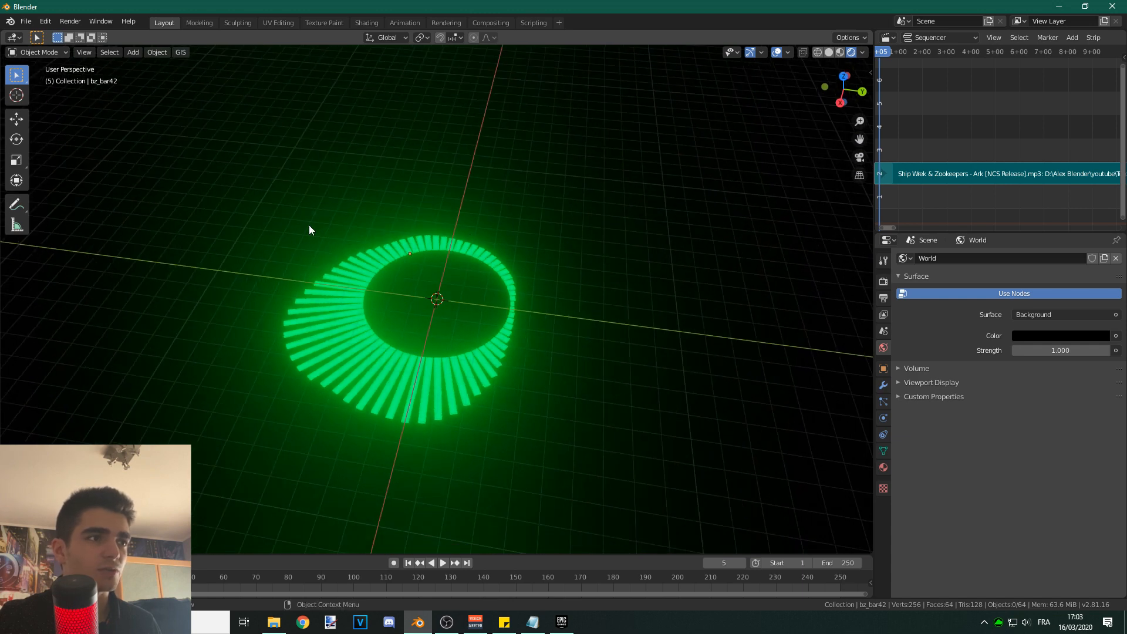
{"action": "scroll", "coordinate": [432, 437], "scroll_direction": "up", "scroll_amount": 6}
{"action": "scroll", "coordinate": [485, 416], "scroll_direction": "down", "scroll_amount": 4}
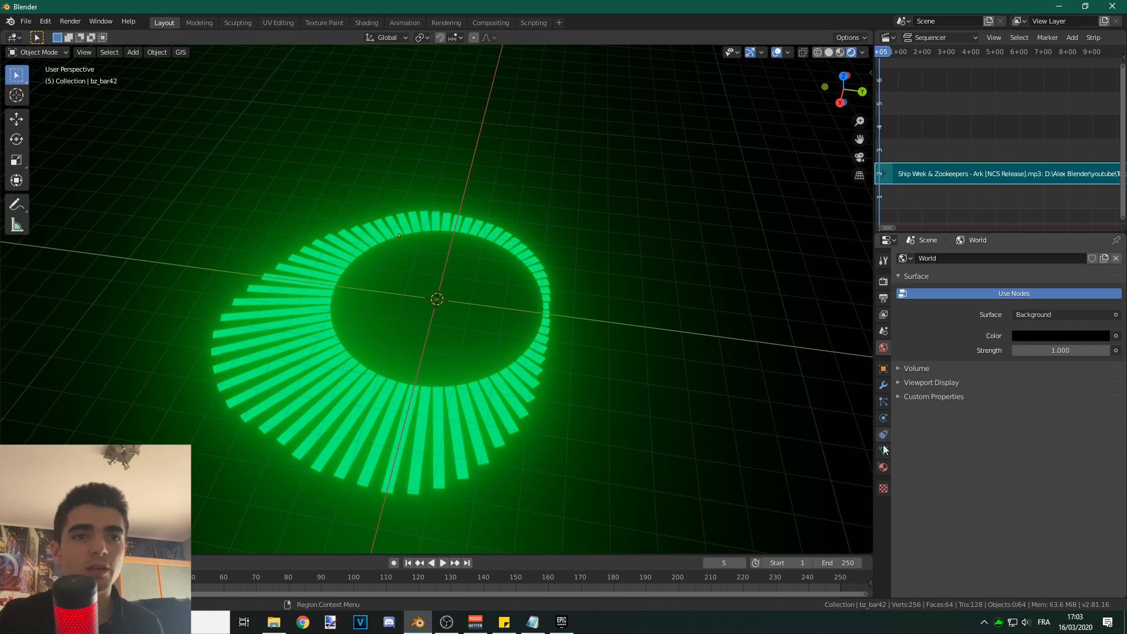
Step: Set the bz_color material's emission strength to 5 and view the ring from a steeper angle
{"action": "left_click", "coordinate": [883, 467]}
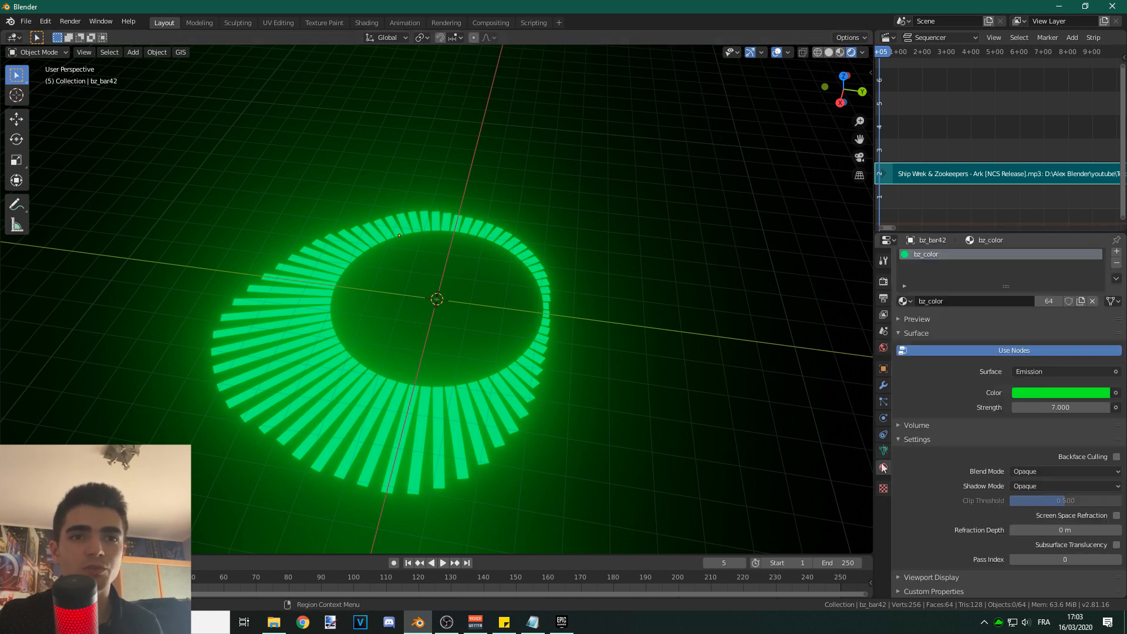
{"action": "left_click", "coordinate": [1051, 405]}
{"action": "key", "text": "BackSpace"}
{"action": "key", "text": "BackSpace"}
{"action": "key", "text": "BackSpace"}
{"action": "type", "text": "5"}
{"action": "key", "text": "Return"}
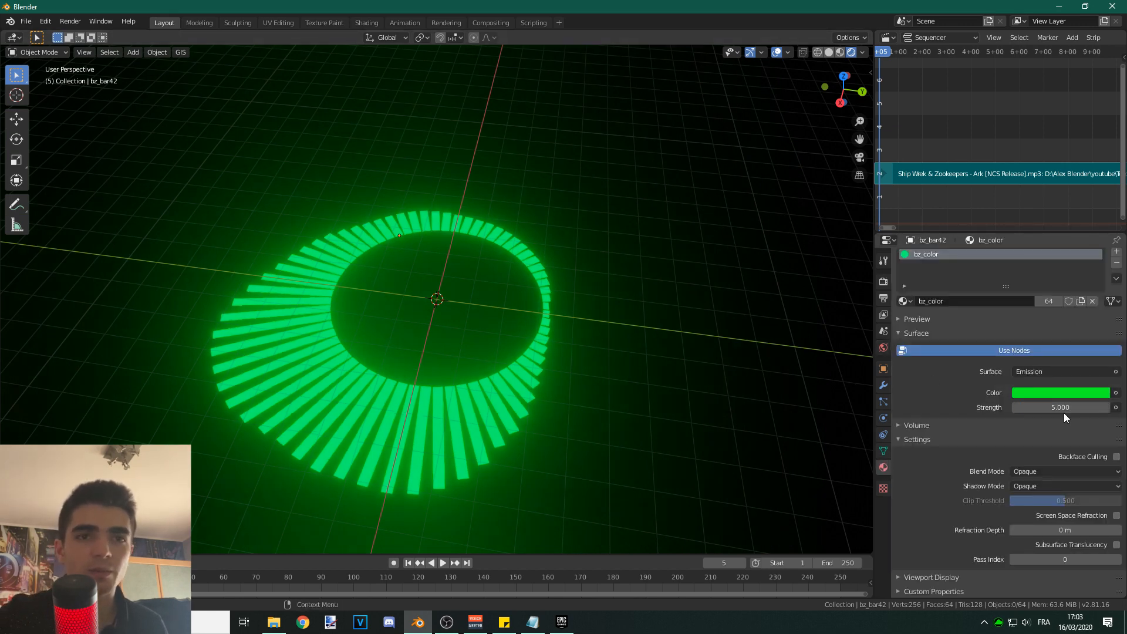
{"action": "middle_click_drag", "start_coordinate": [488, 352], "coordinate": [508, 398]}
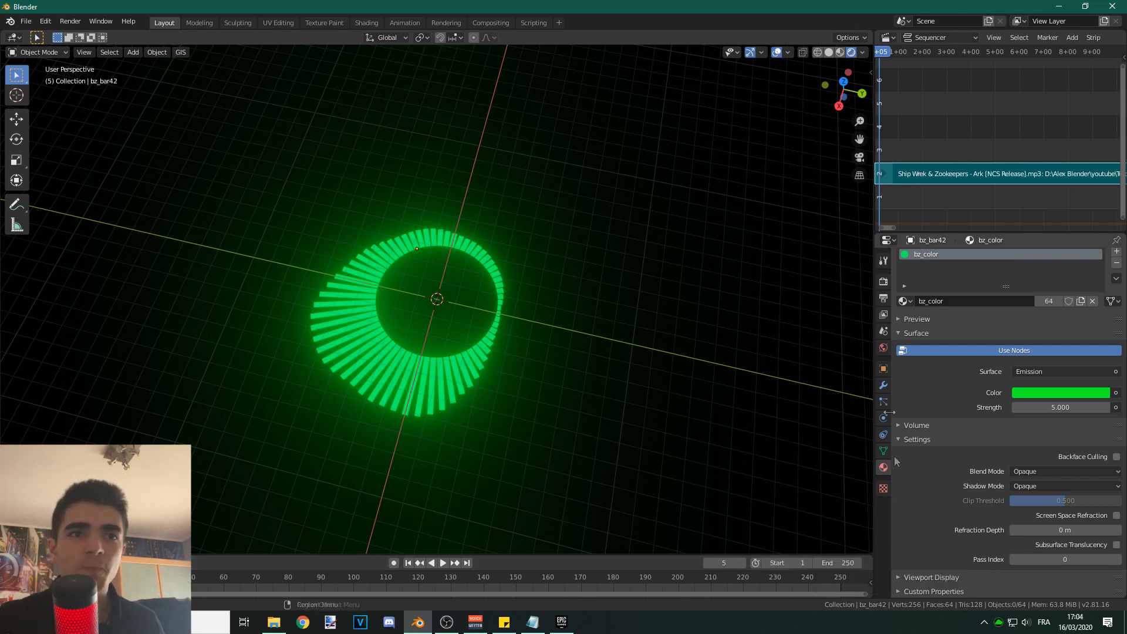
Step: In the output settings, keep the frame rate at 24 fps and set the file format to AVI JPEG
{"action": "left_click", "coordinate": [883, 314]}
{"action": "left_click", "coordinate": [884, 299]}
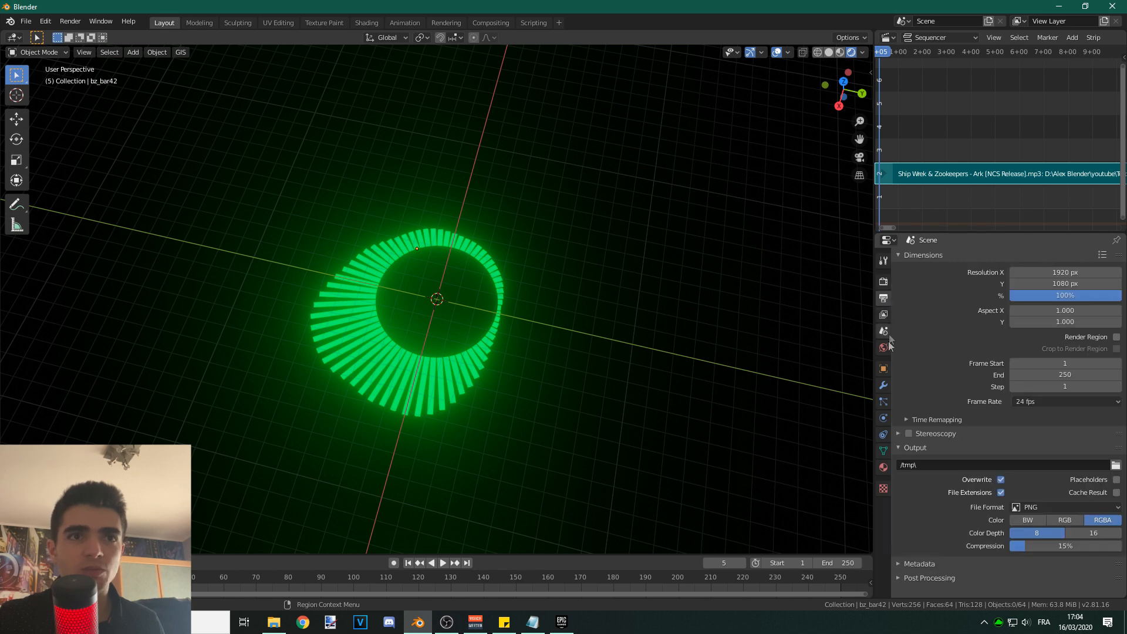
{"action": "left_click", "coordinate": [1038, 401]}
{"action": "left_click", "coordinate": [1048, 400]}
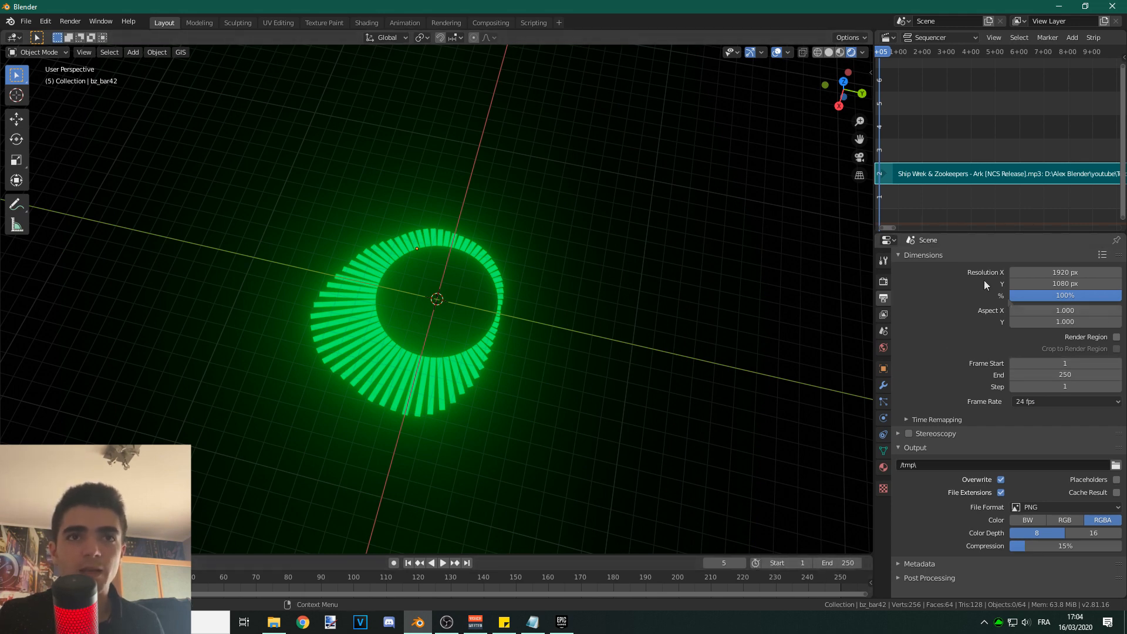
{"action": "left_click", "coordinate": [1055, 508]}
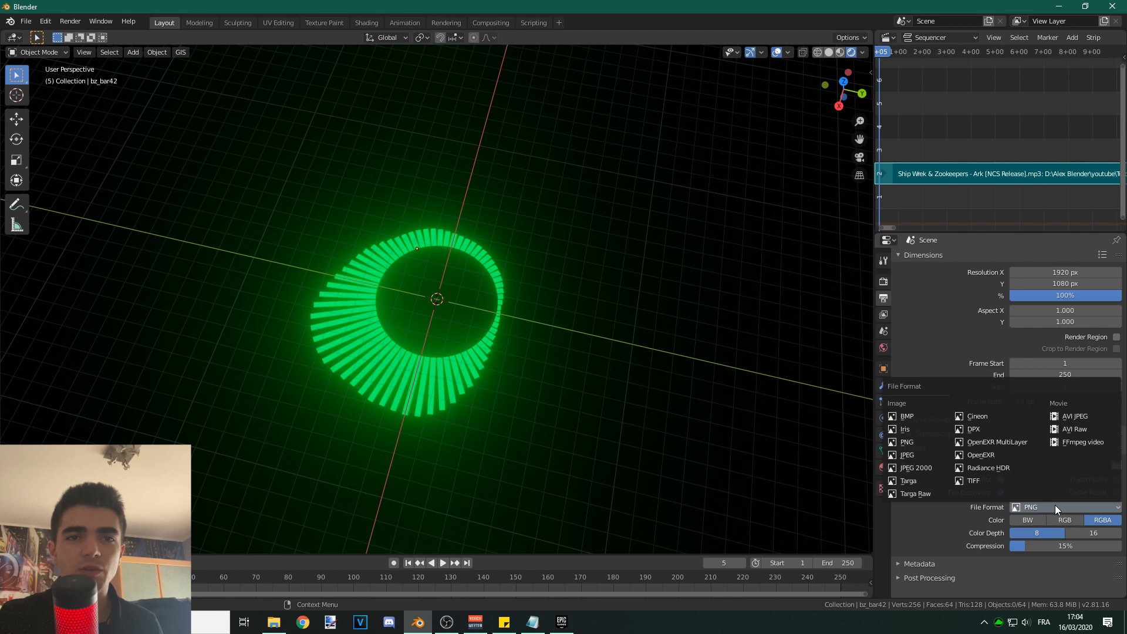
{"action": "left_click", "coordinate": [1092, 415]}
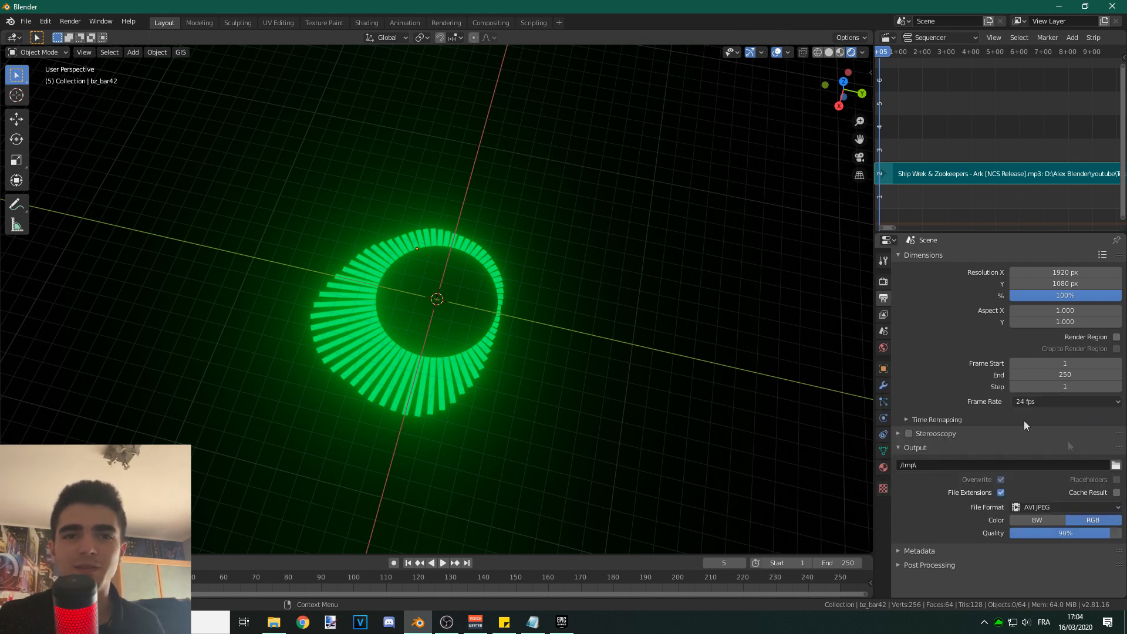
{"action": "left_click", "coordinate": [958, 464]}
{"action": "left_click", "coordinate": [927, 465]}
{"action": "left_click_drag", "start_coordinate": [965, 461], "coordinate": [899, 466]}
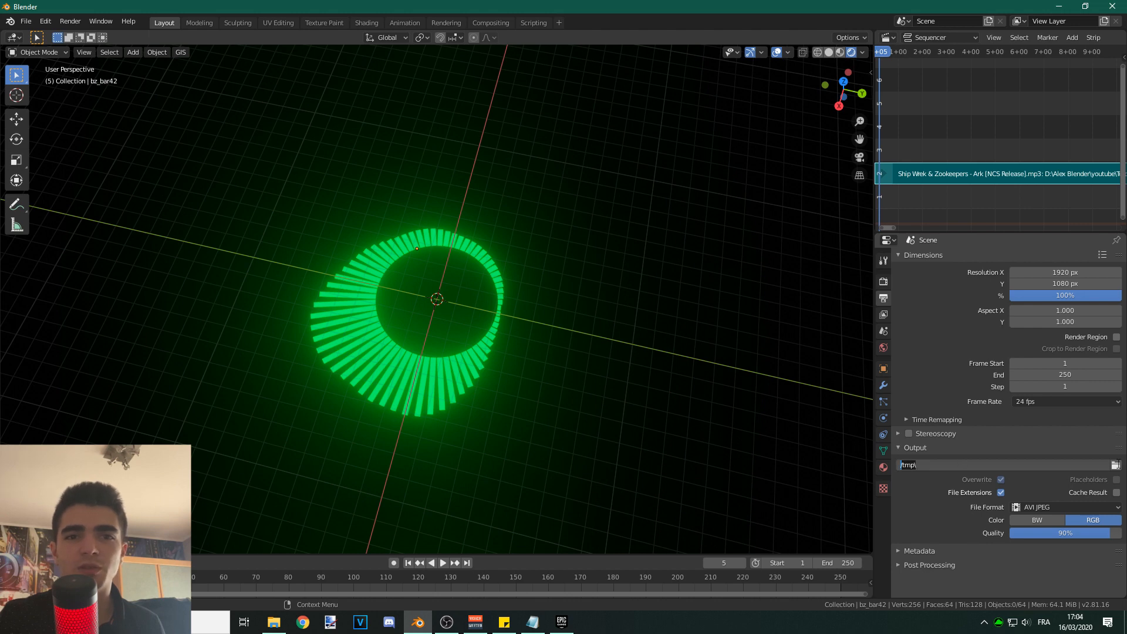
{"action": "left_click", "coordinate": [1006, 469]}
{"action": "left_click", "coordinate": [933, 503]}
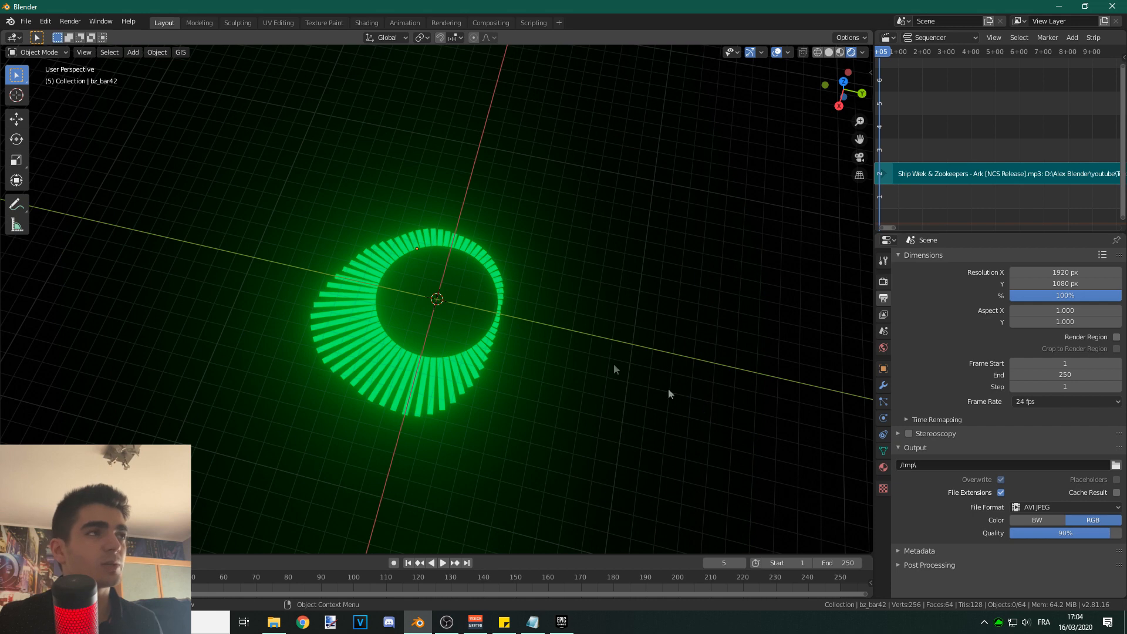
Step: Open the list of render commands
{"action": "left_click", "coordinate": [70, 21]}
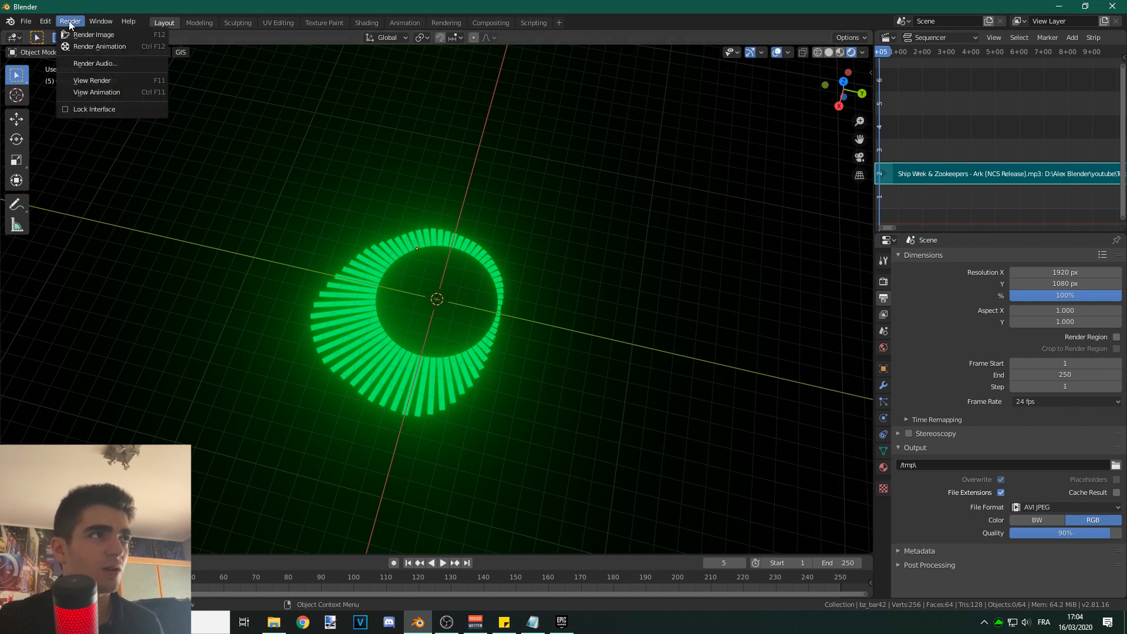